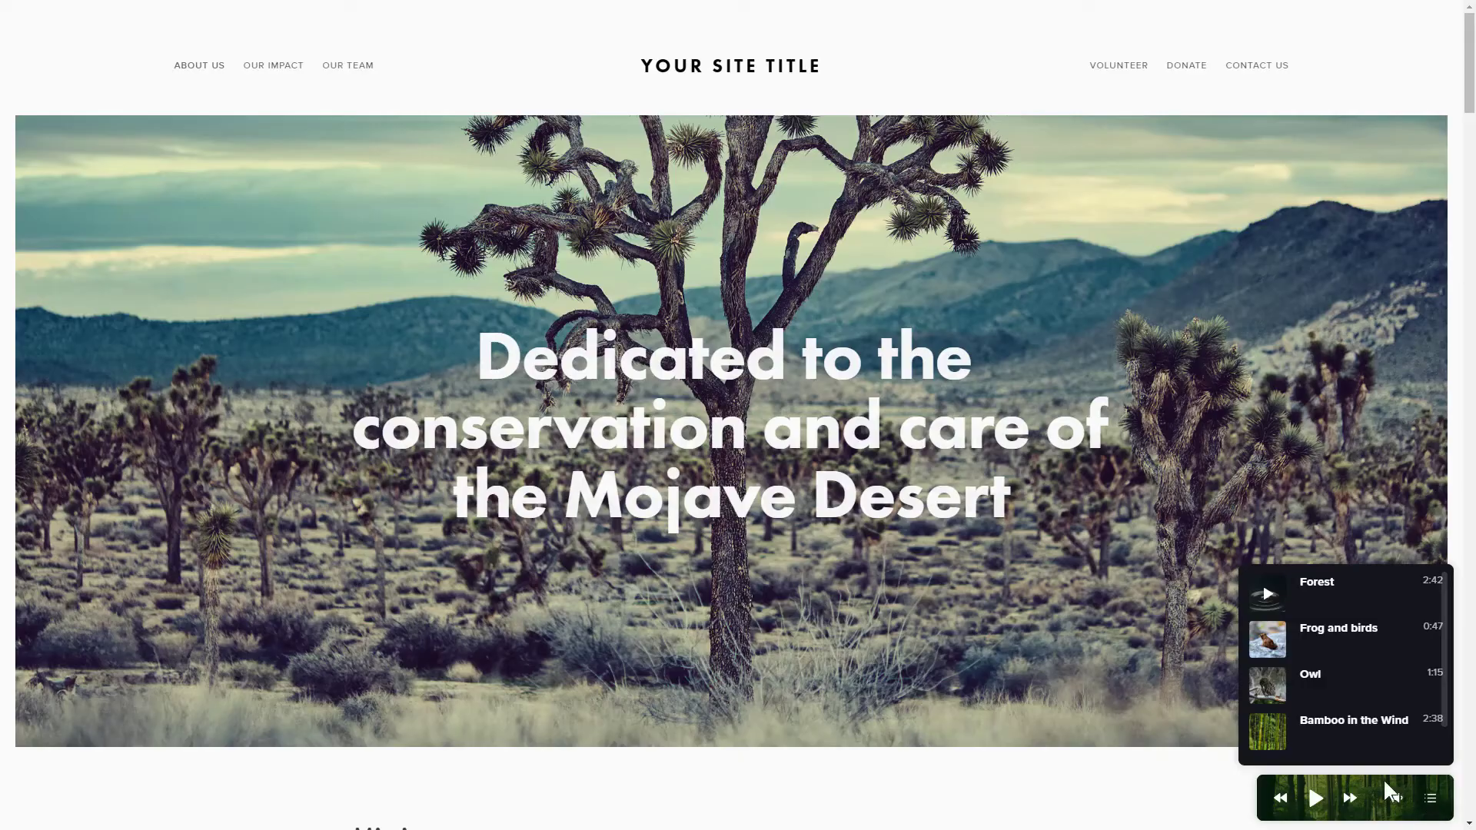
Start the nature-sound playlist on the Mojave Desert blog's floating player
left_click(1315, 797)
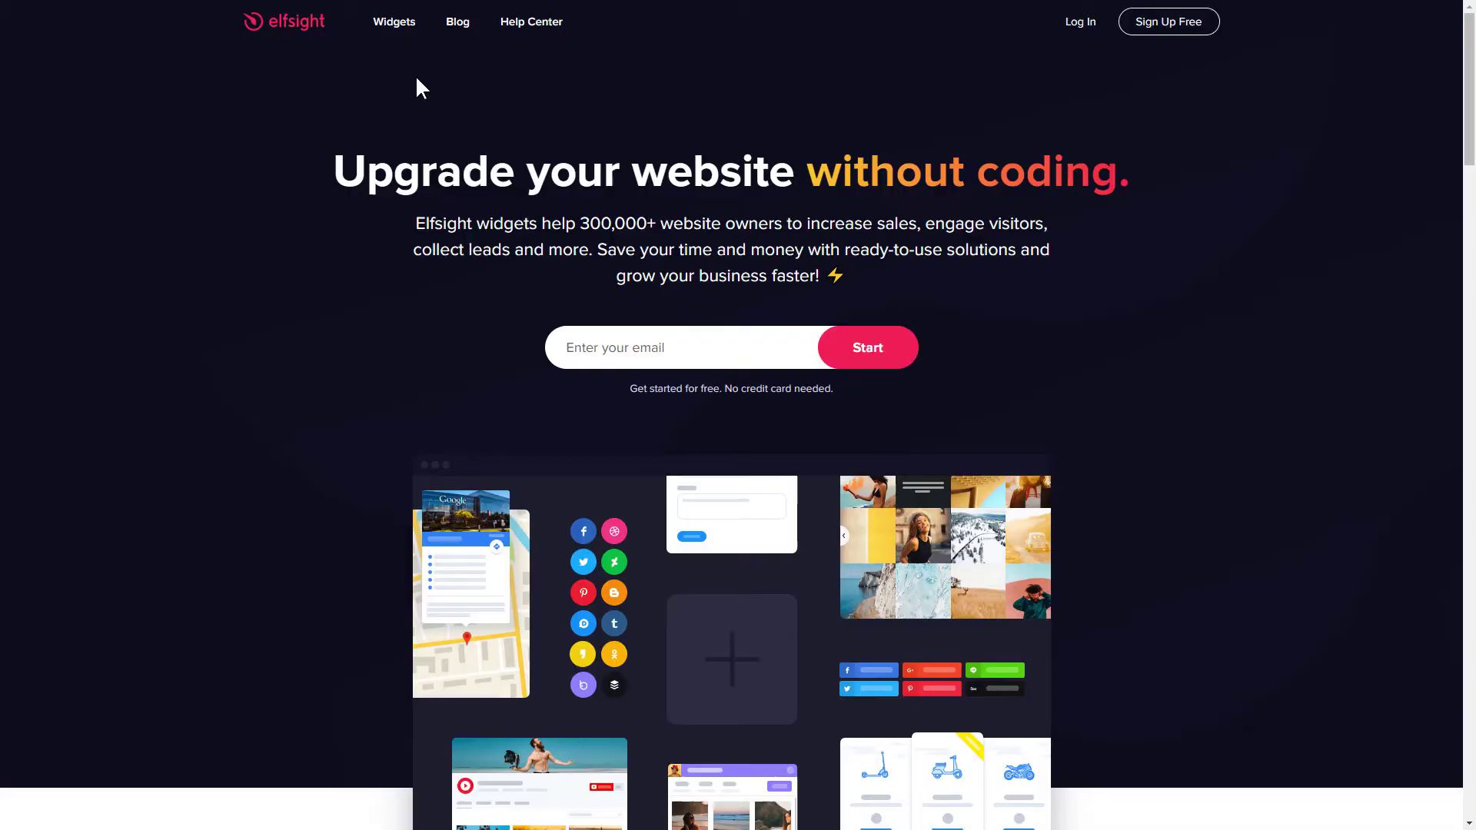
mouse_move(393, 22)
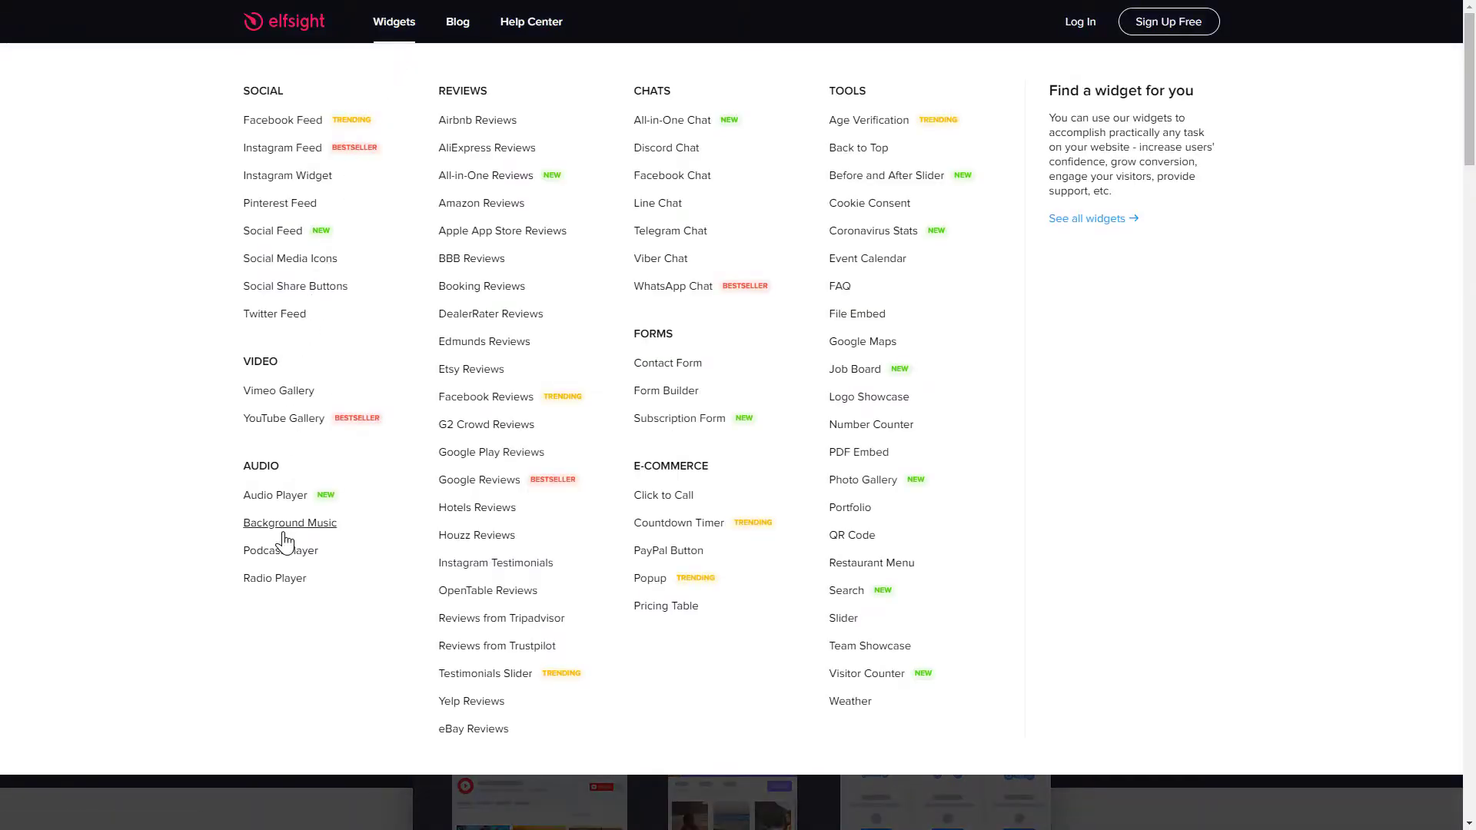
Begin creating a new Background Music widget from the Elfsight Widgets catalog
left_click(289, 525)
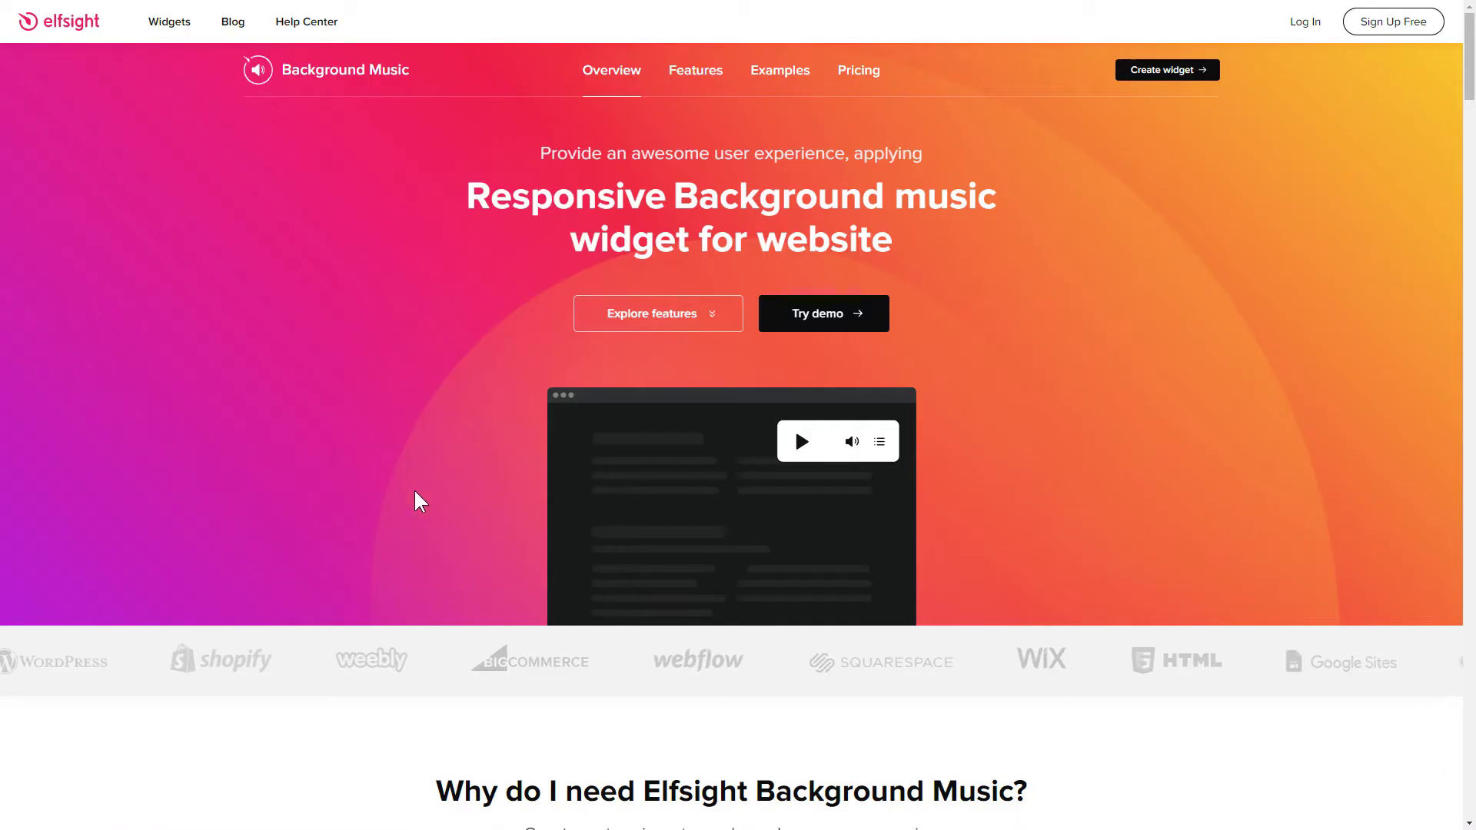
left_click(1163, 71)
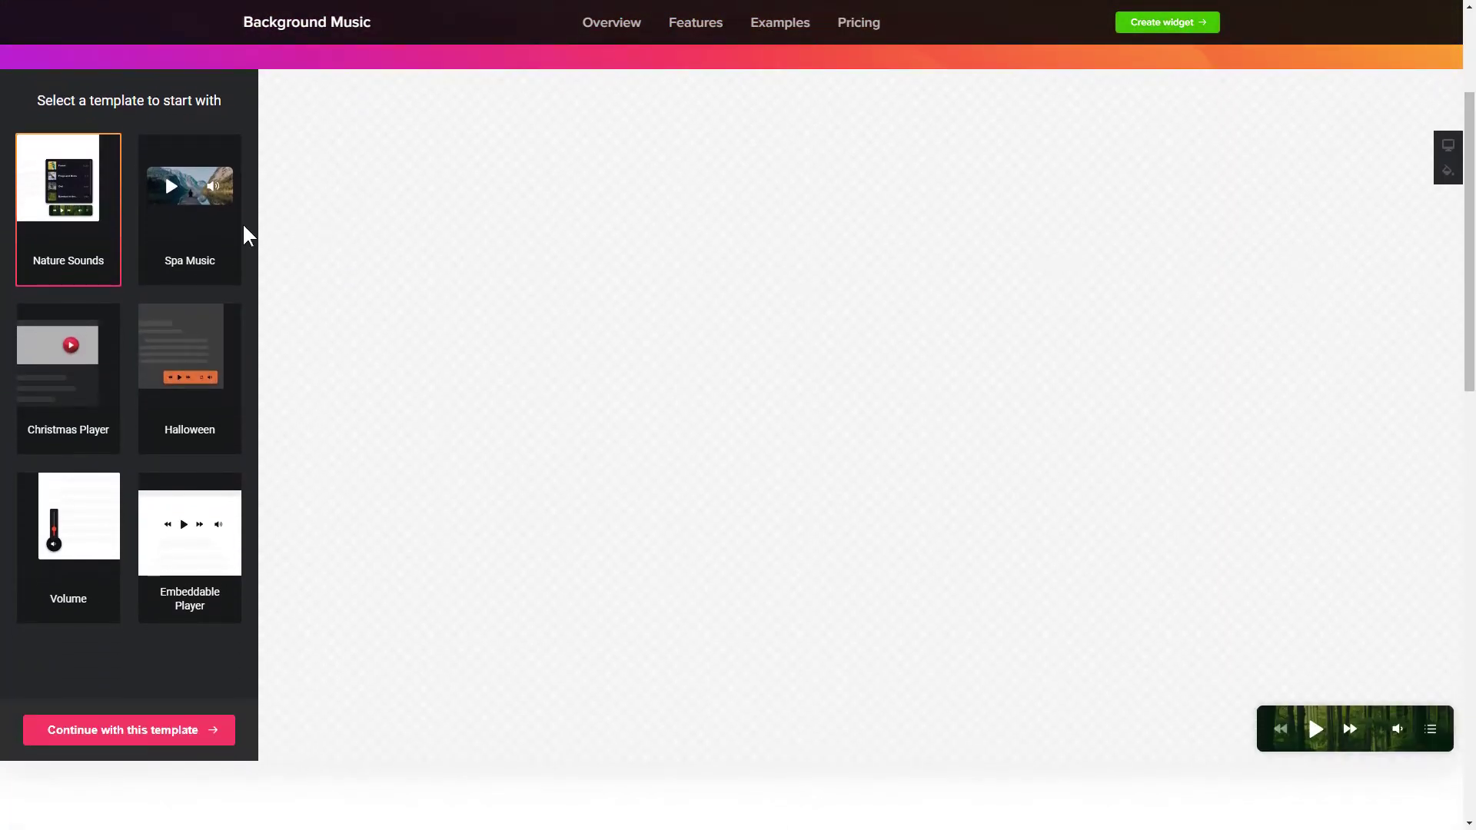
Preview Spa Music and Embeddable Player, then continue with the Nature Sounds template
left_click(192, 240)
left_click(187, 548)
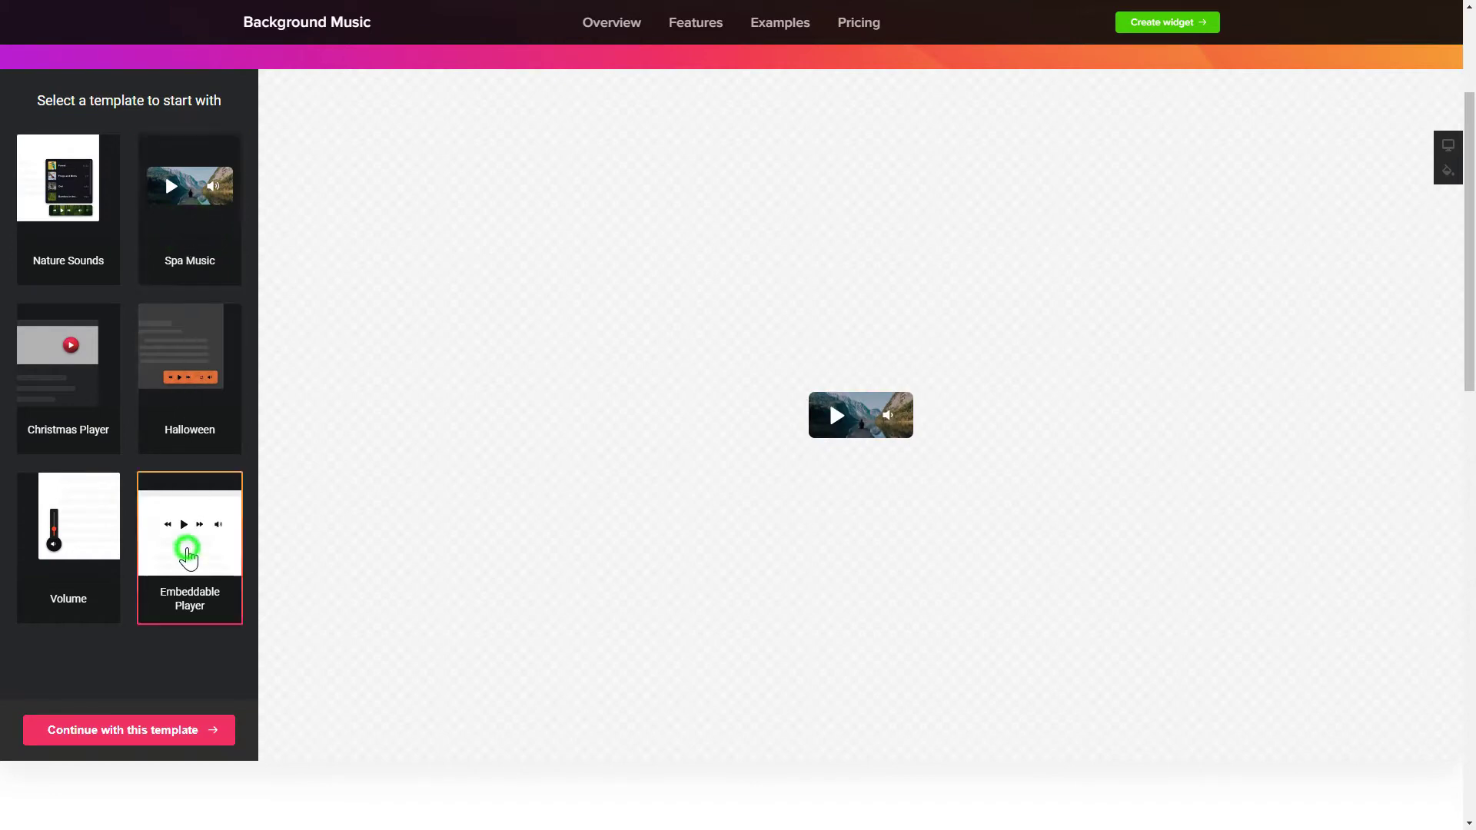
left_click(62, 242)
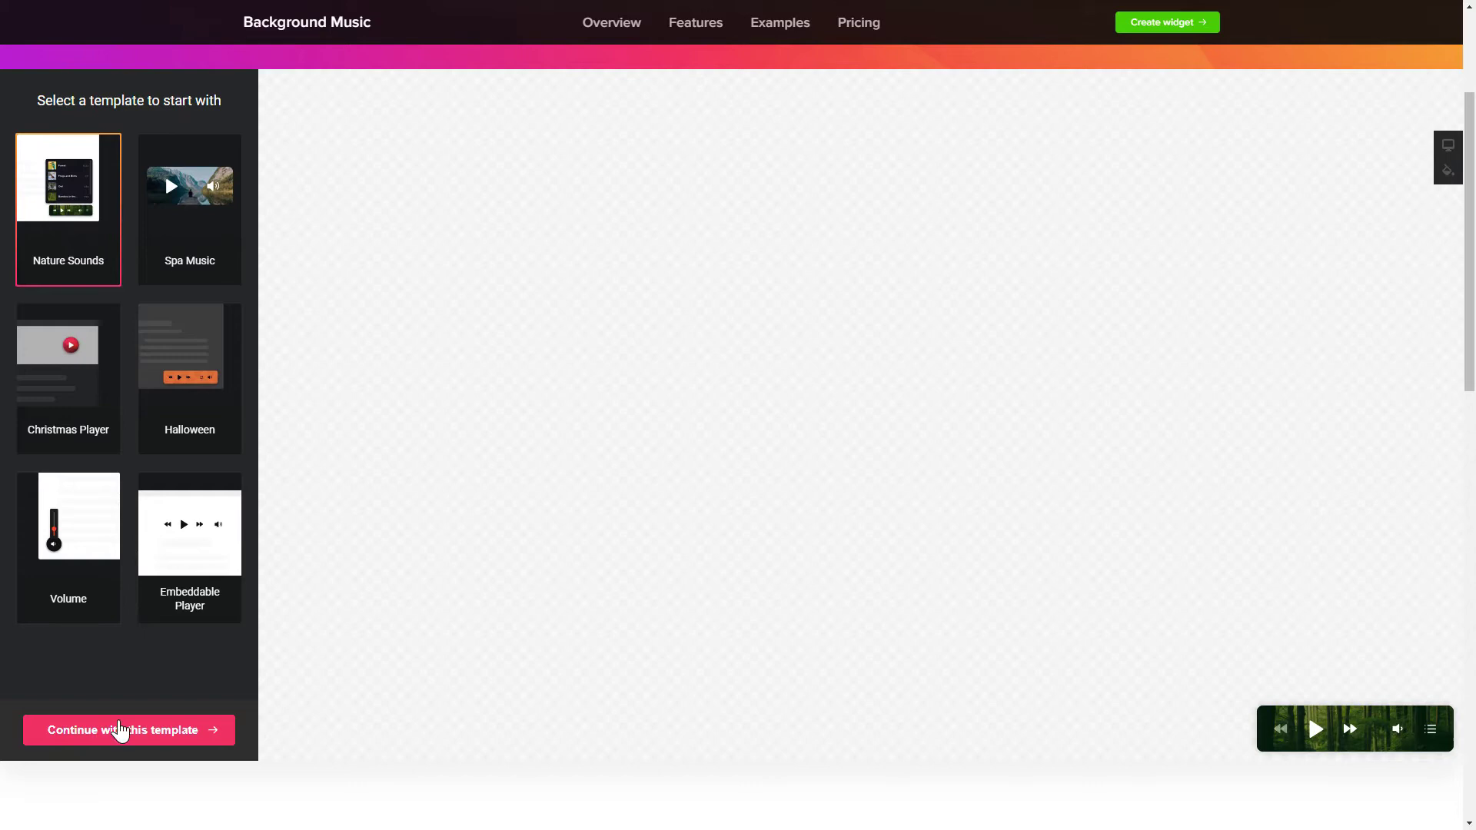
left_click(122, 739)
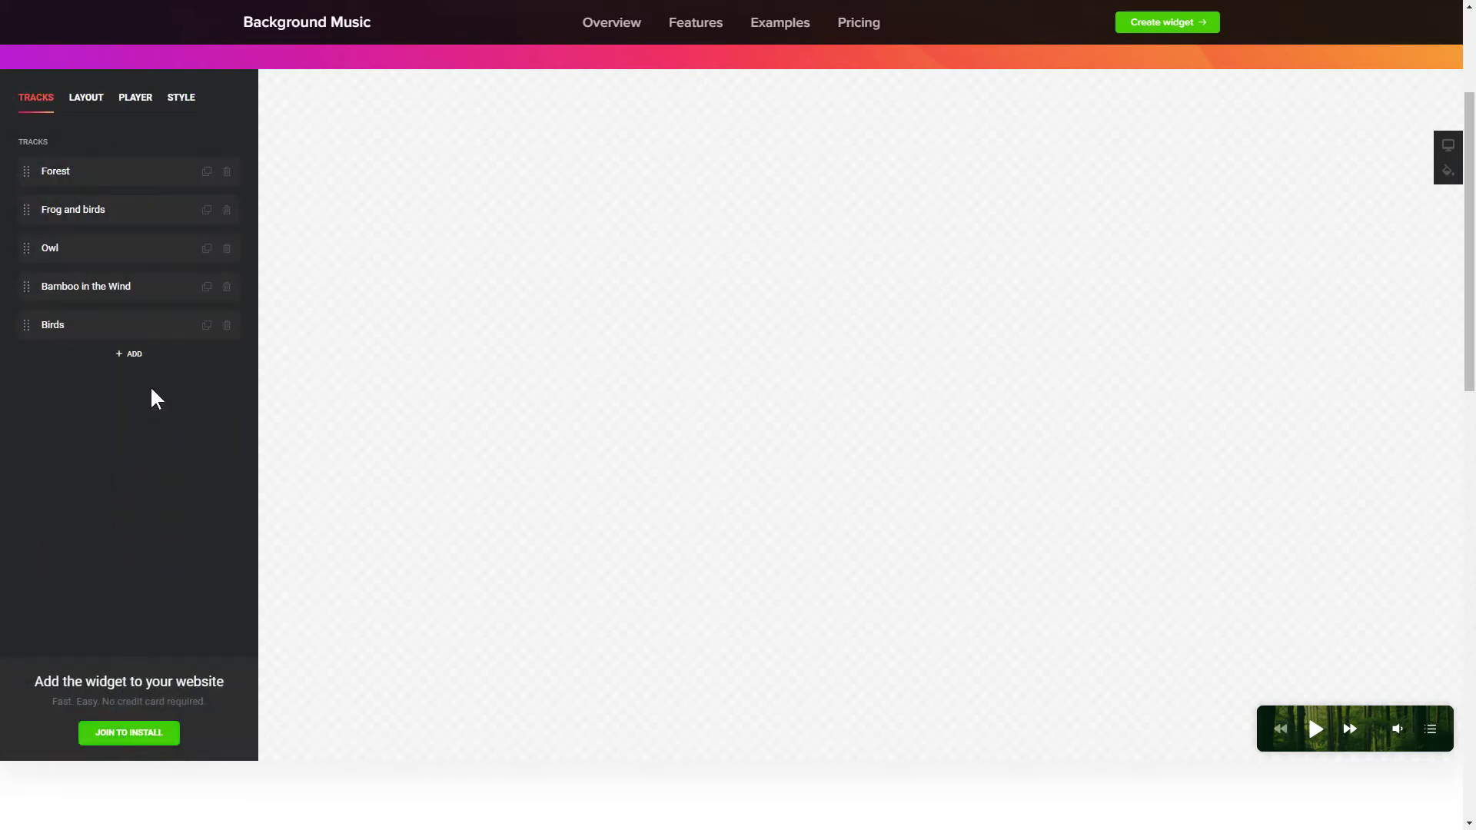
left_click(168, 173)
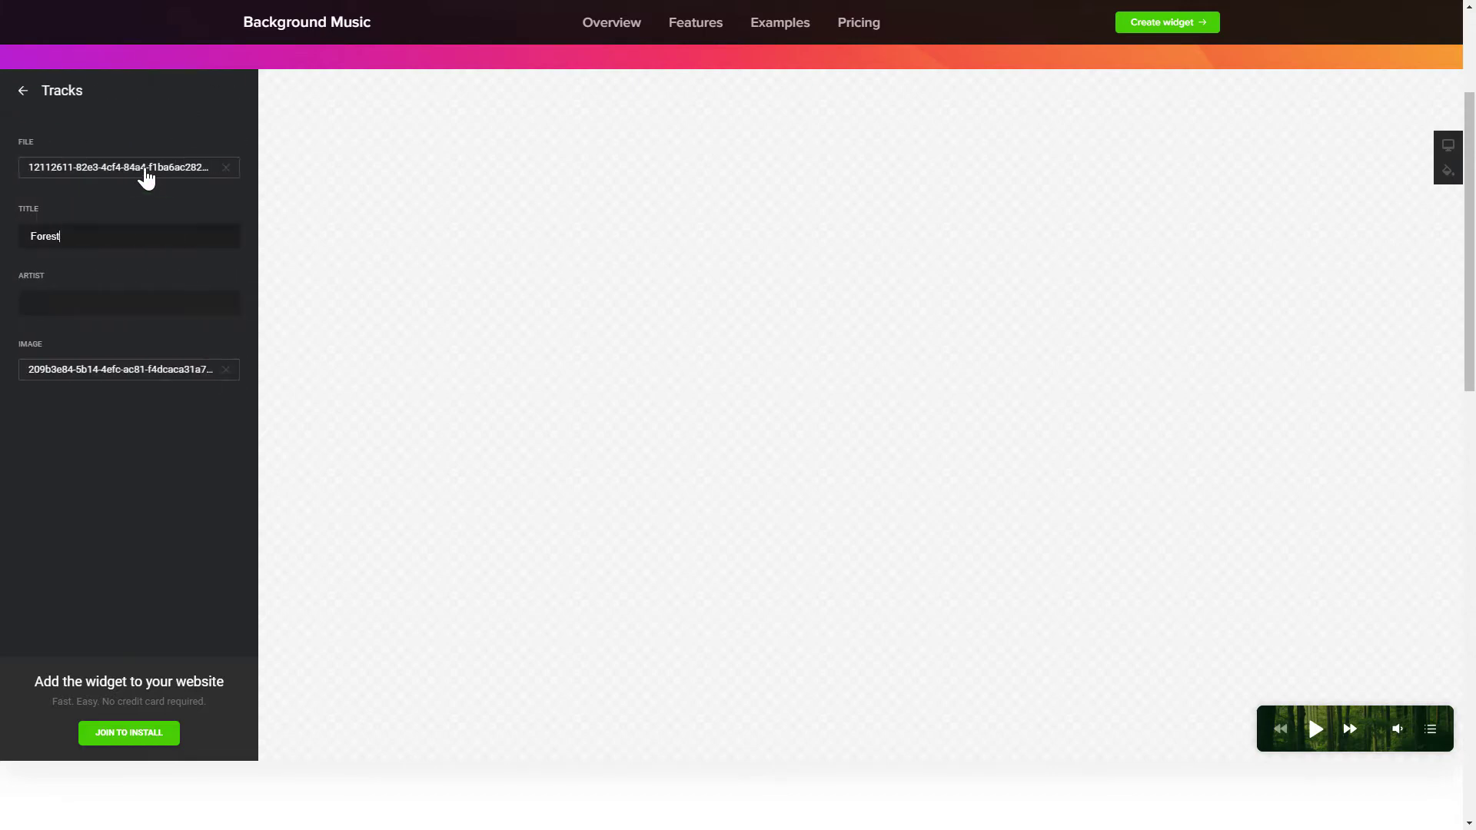
left_click(120, 170)
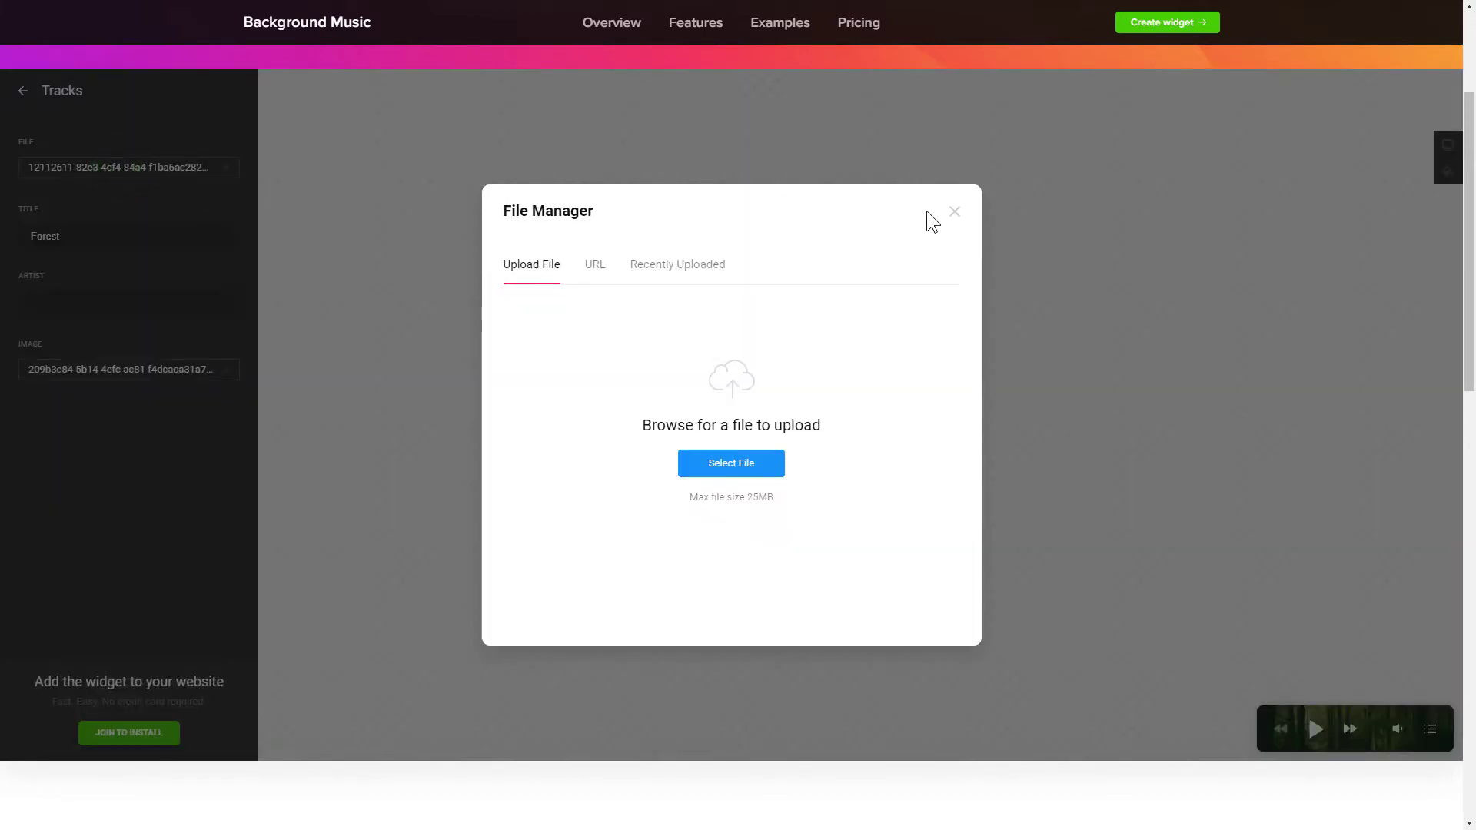
left_click(955, 214)
left_click(22, 91)
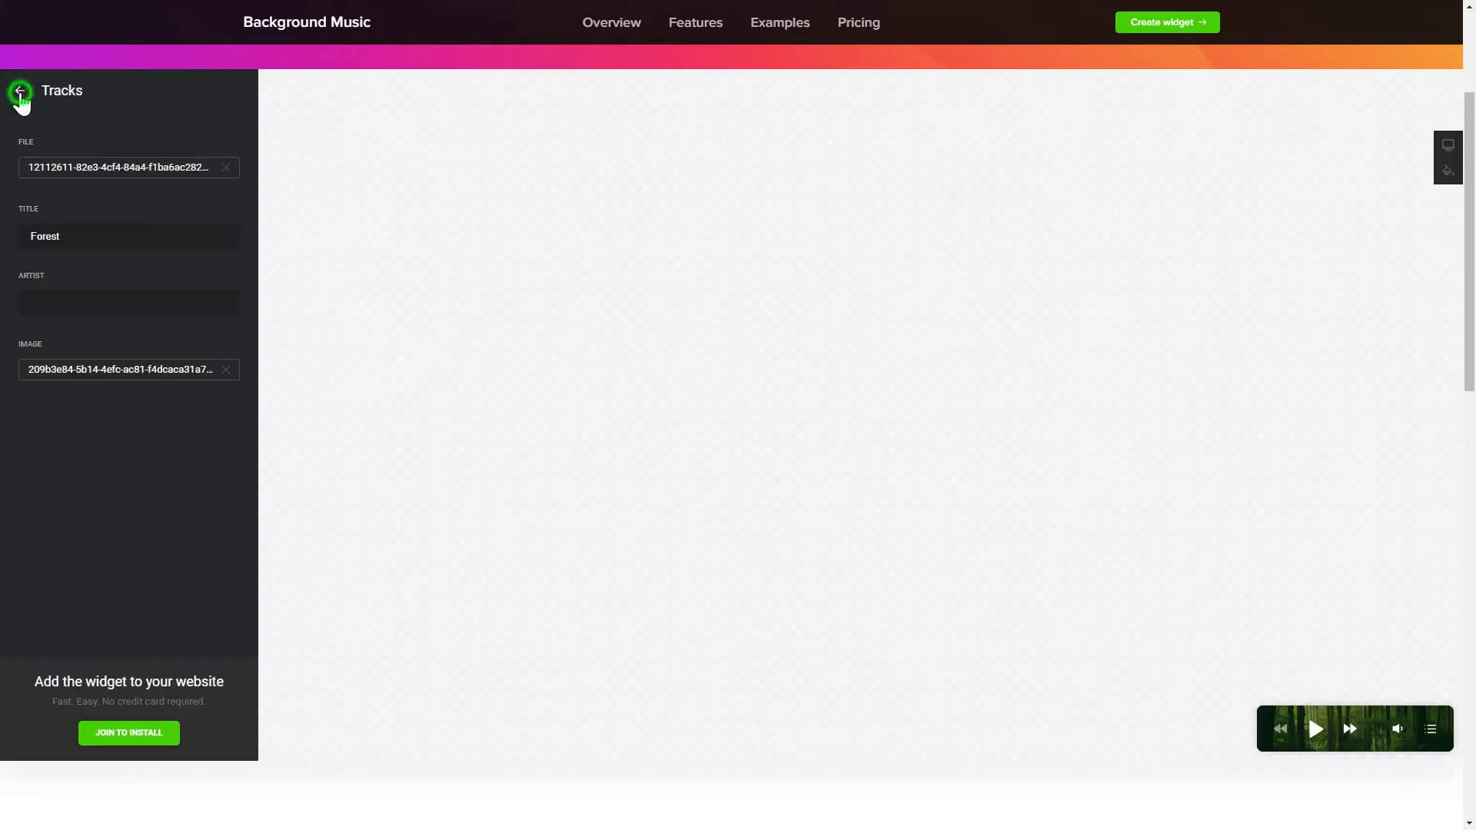
Review the widget's Layout, Player control and Style settings
left_click(83, 117)
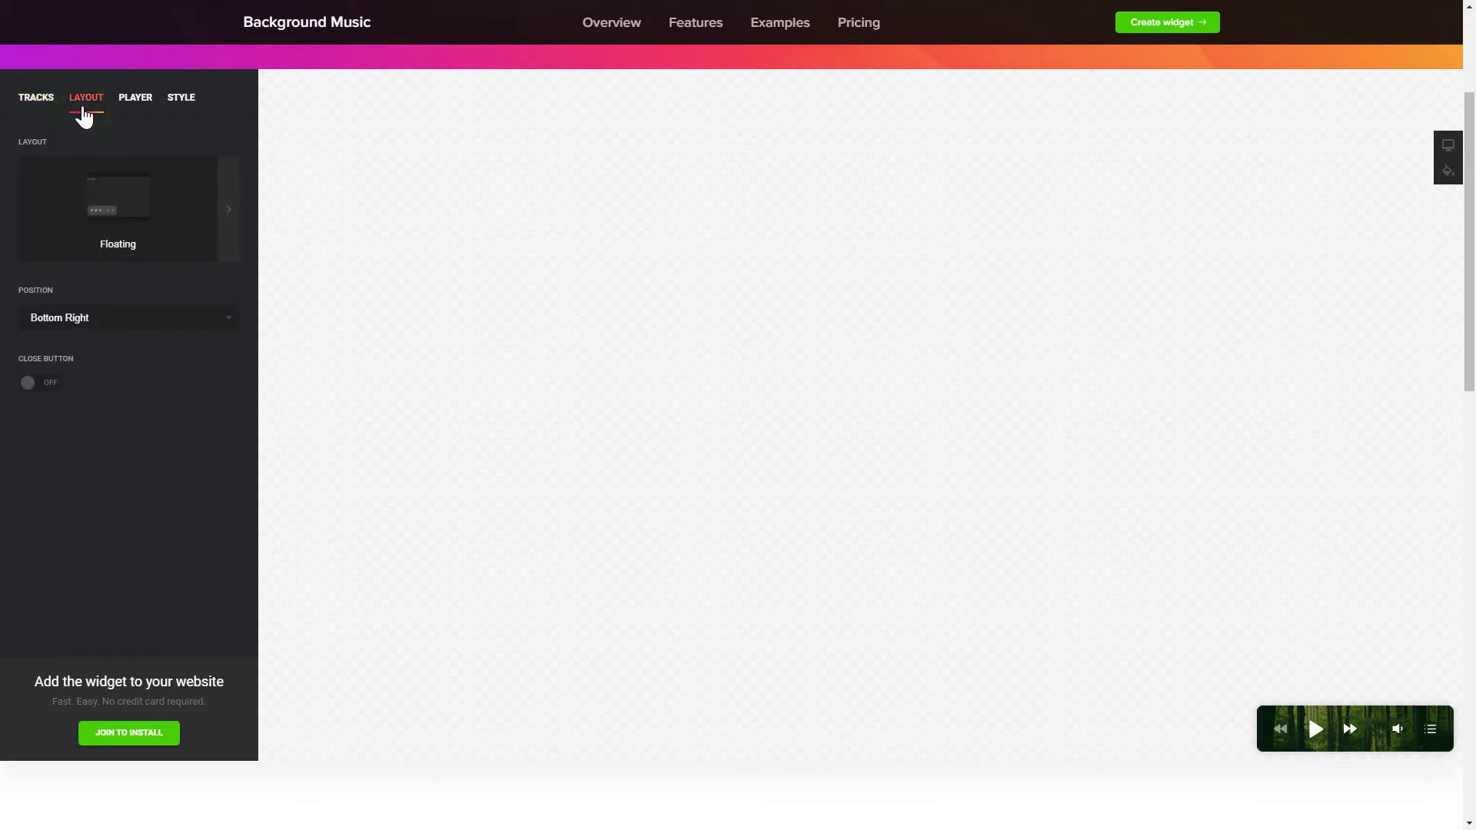
left_click(136, 115)
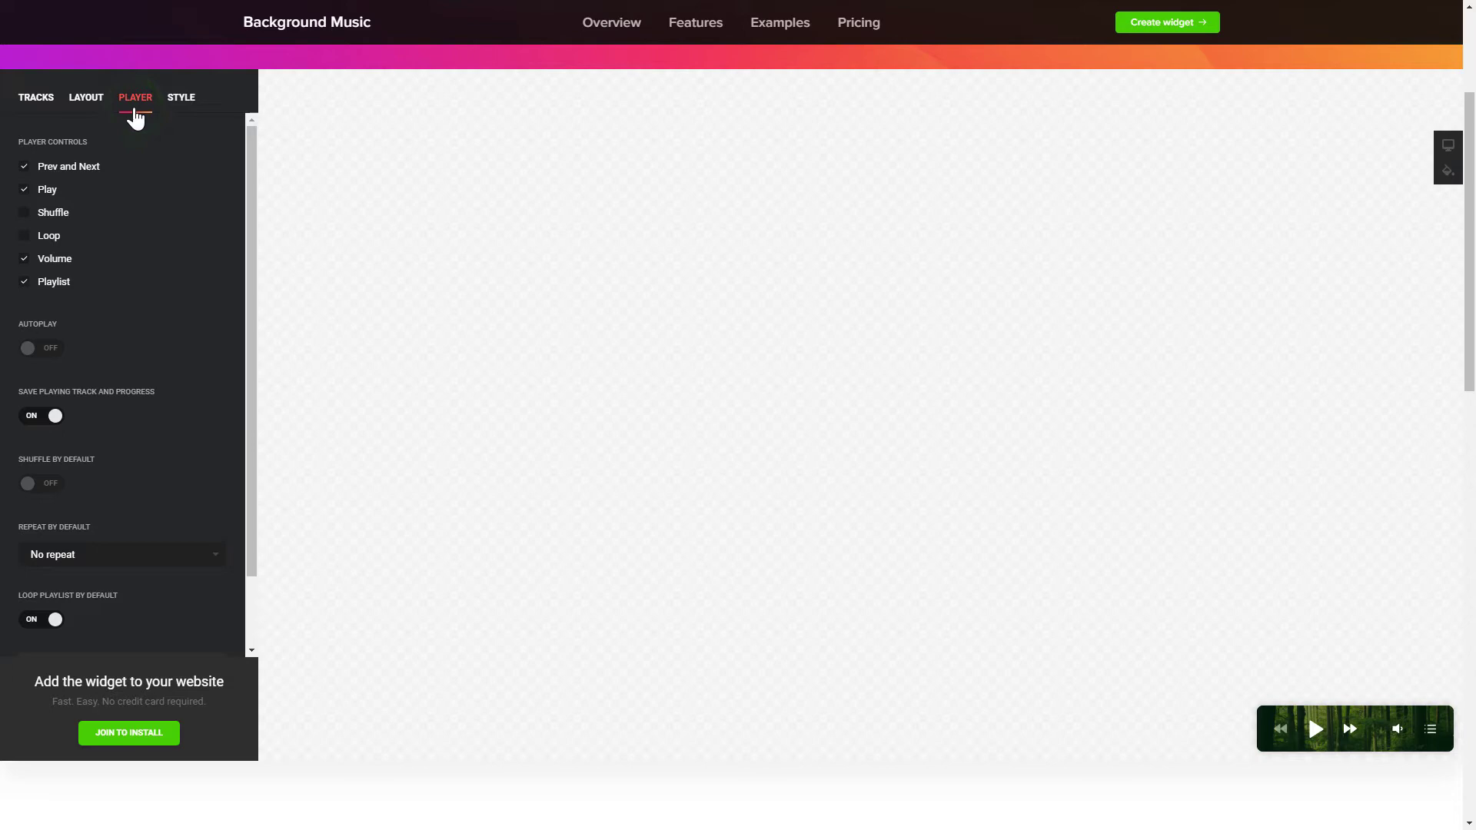
left_click_drag(247, 172, 238, 252)
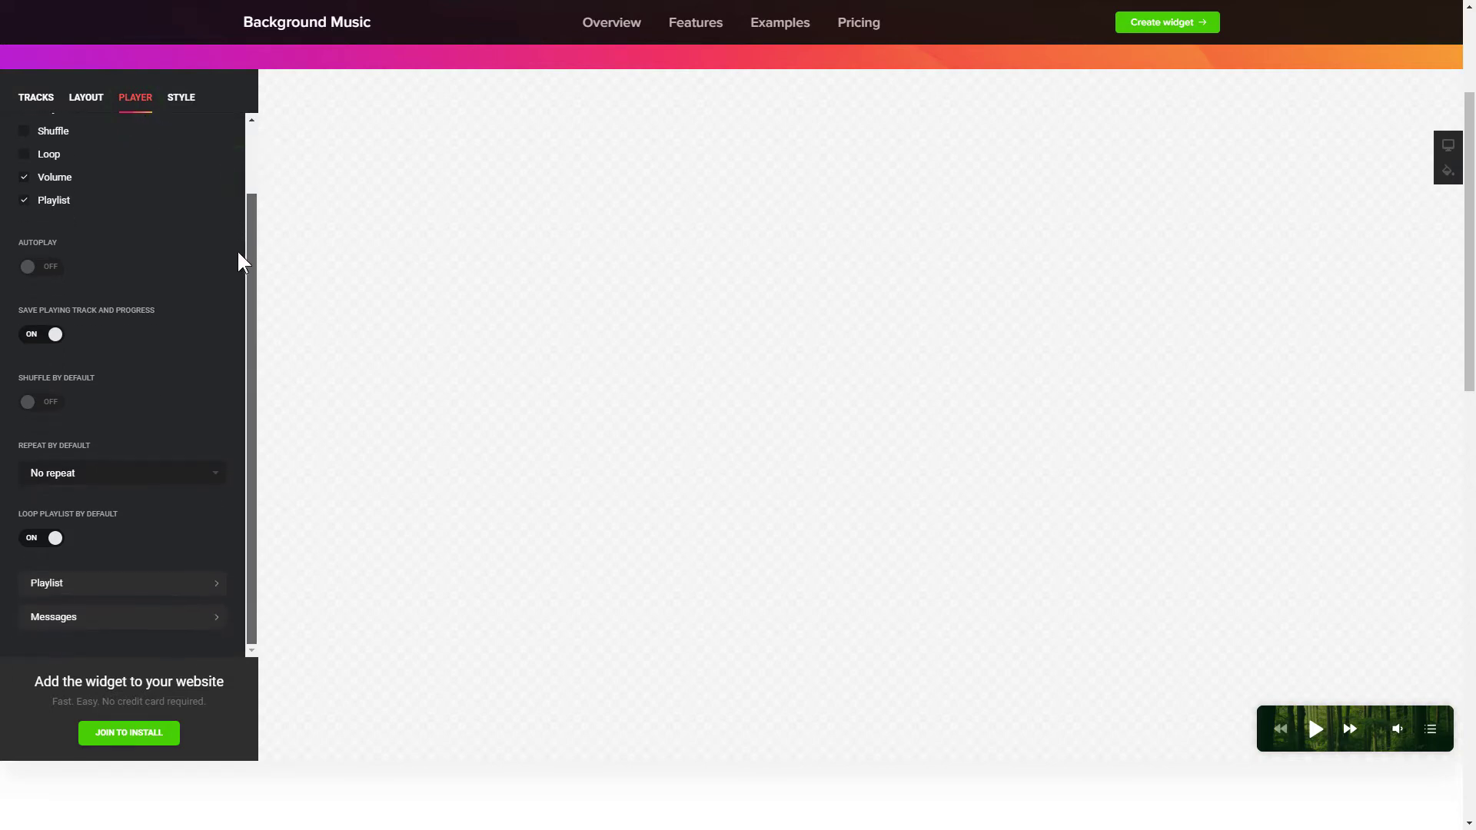
left_click(182, 103)
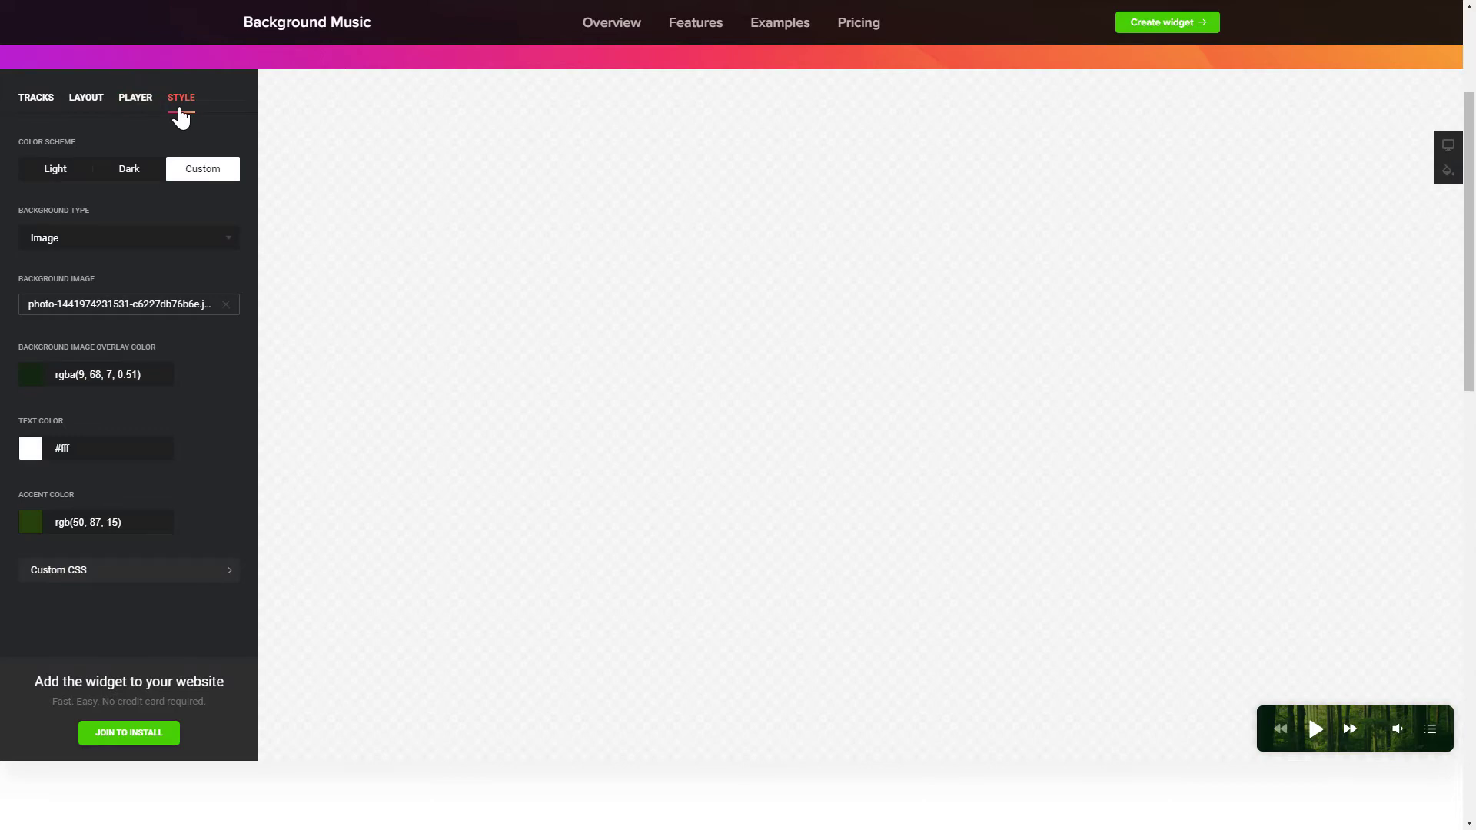
Return to the track list and sign up for an Elfsight account with email and password
left_click(36, 102)
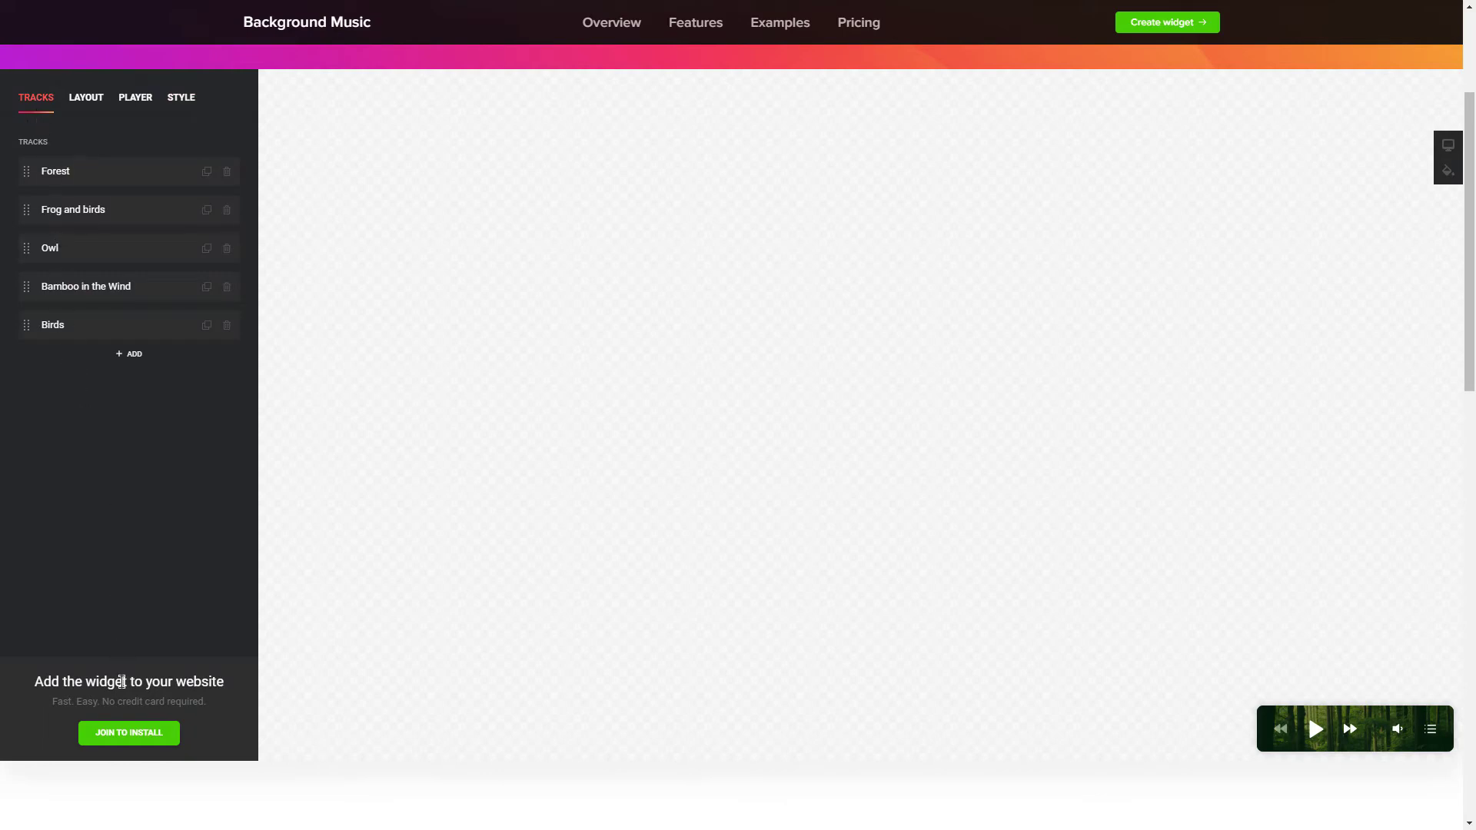
left_click(130, 738)
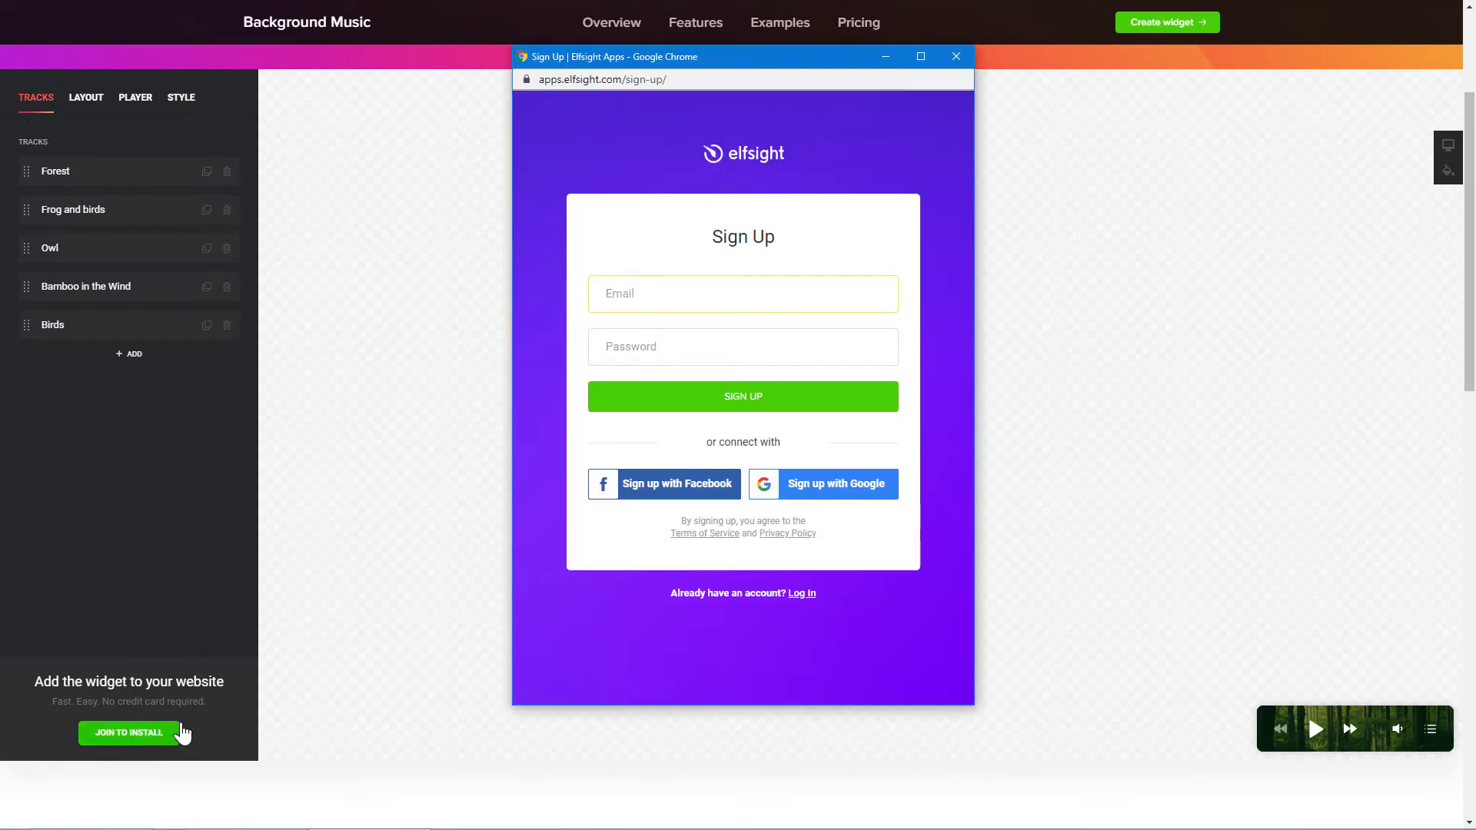
left_click(840, 291)
type("example@")
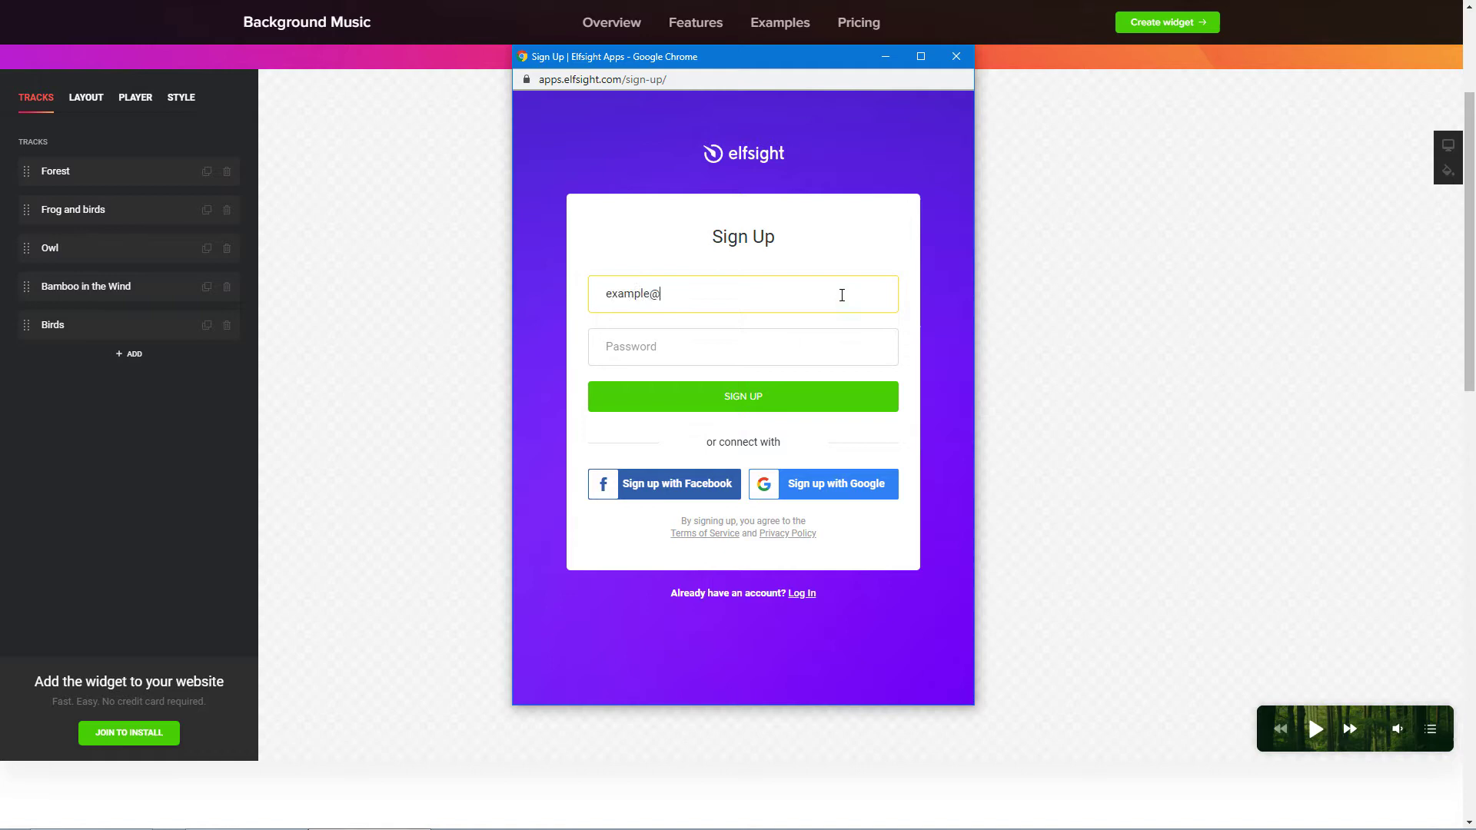
type("elfsight.com")
left_click(839, 346)
type("passwo")
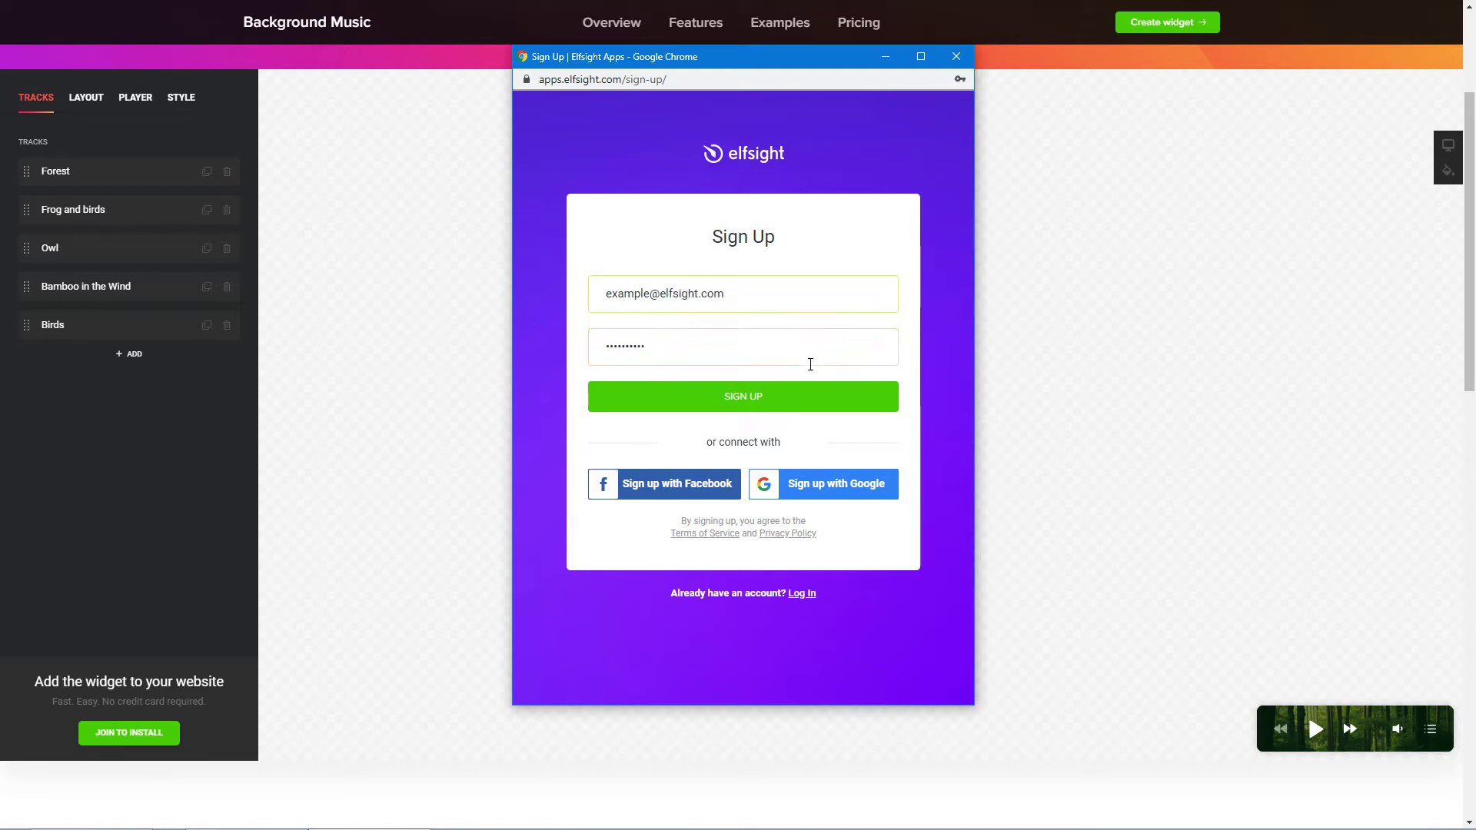
left_click(742, 403)
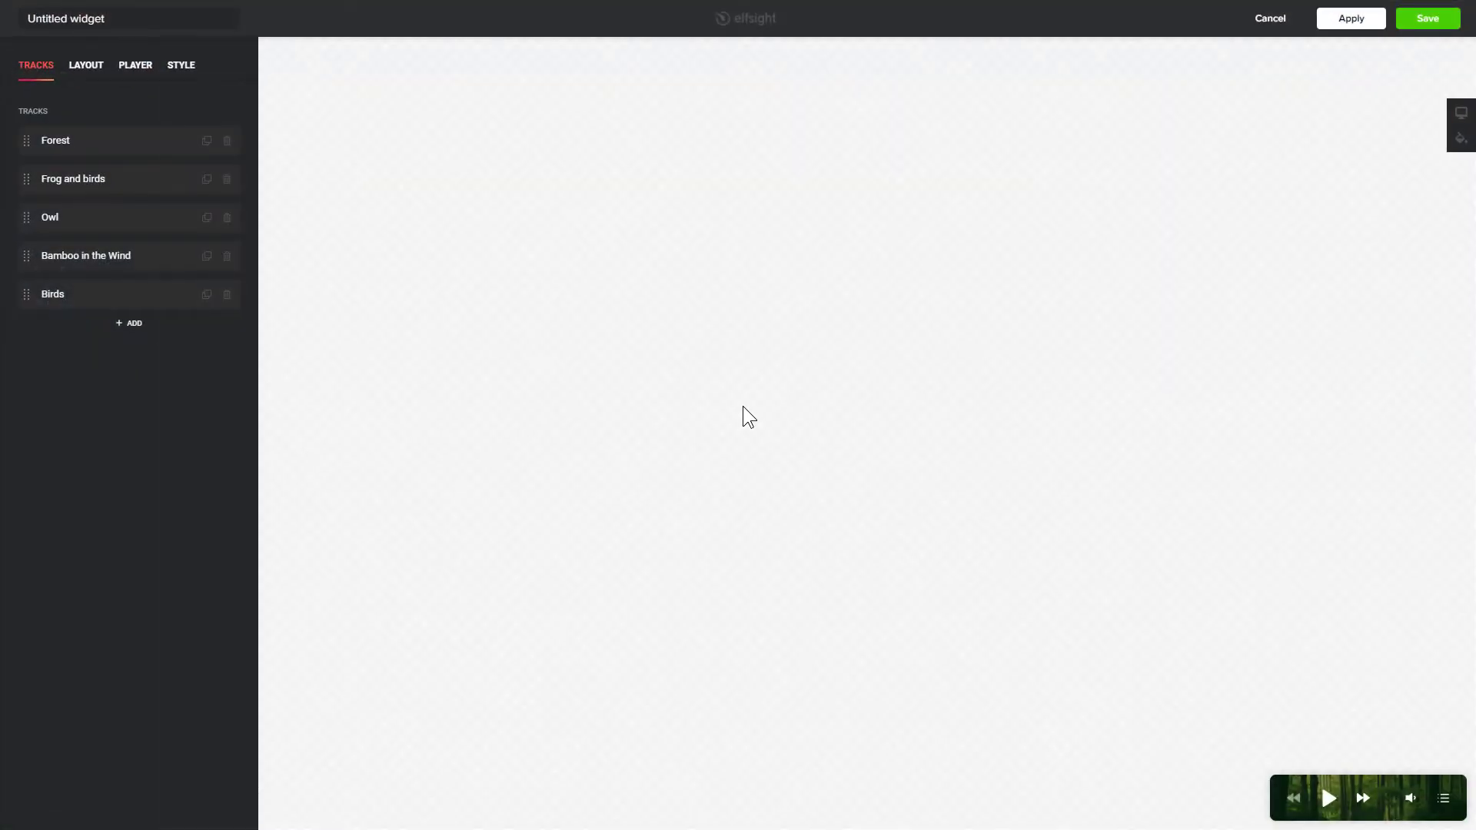
Save the untitled Nature Sounds widget to reach plan selection
left_click(1425, 21)
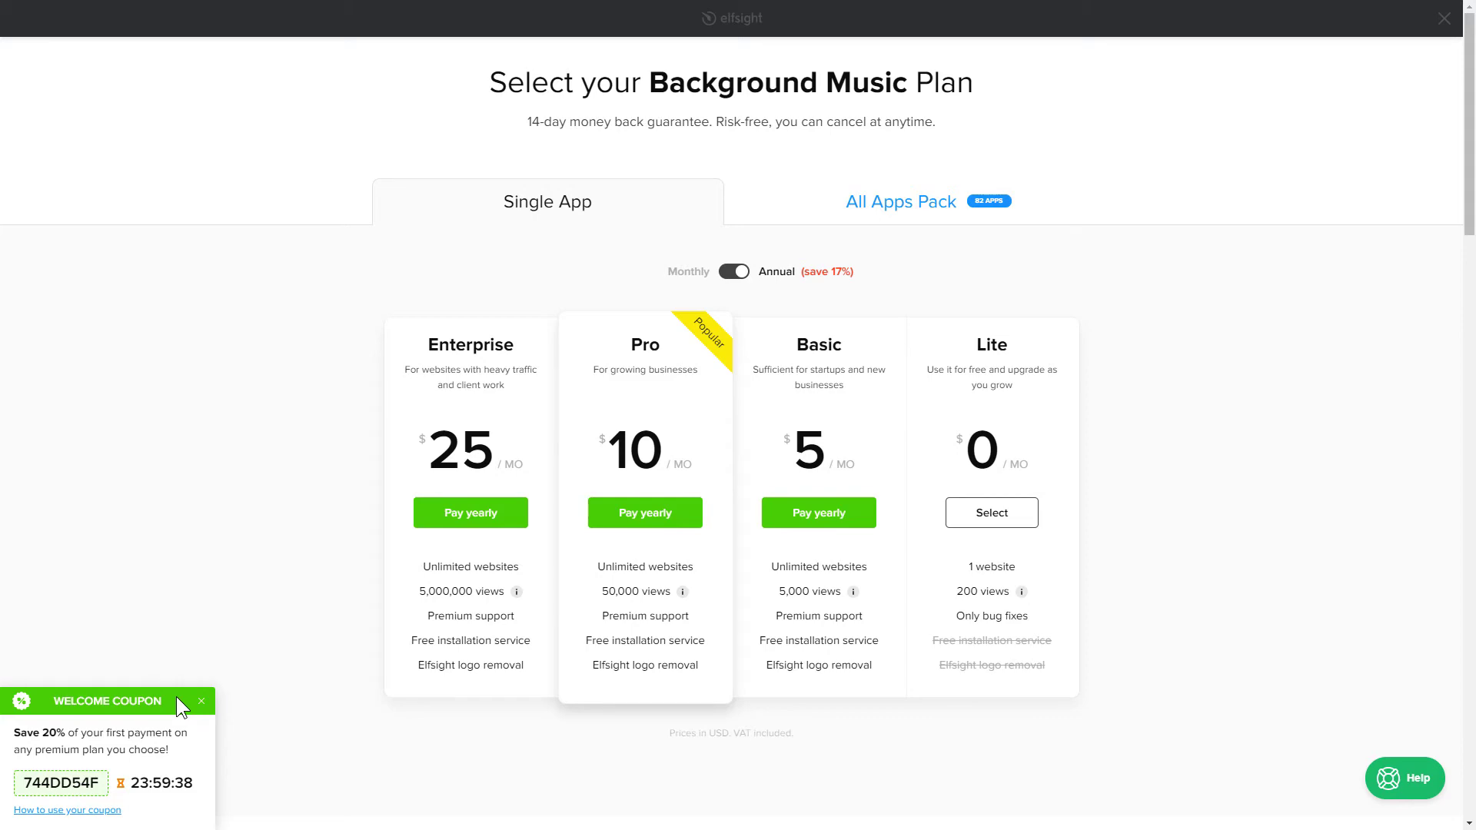
Select the free Lite plan and copy the widget's embed code
left_click(992, 518)
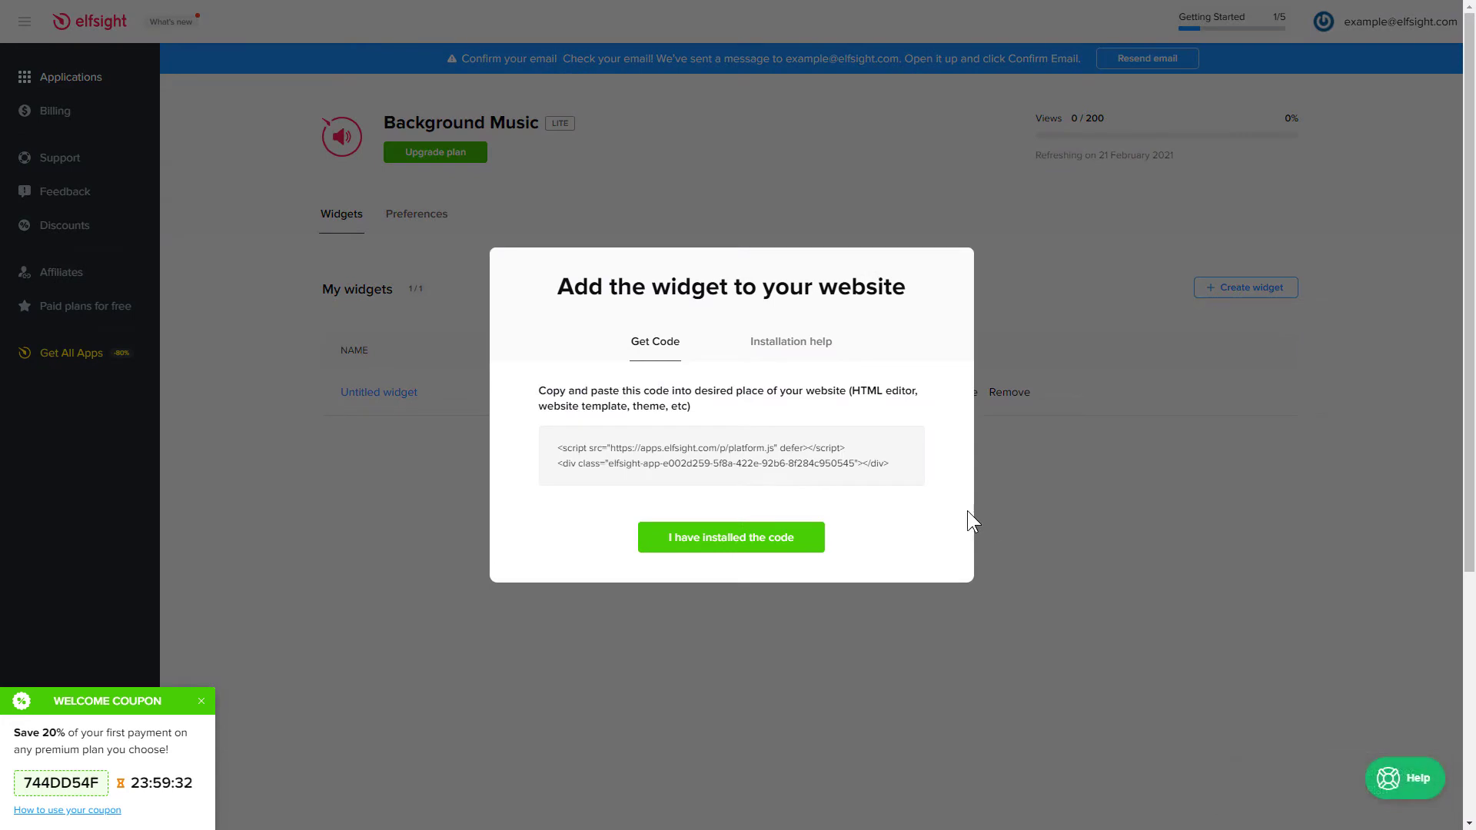
left_click(899, 473)
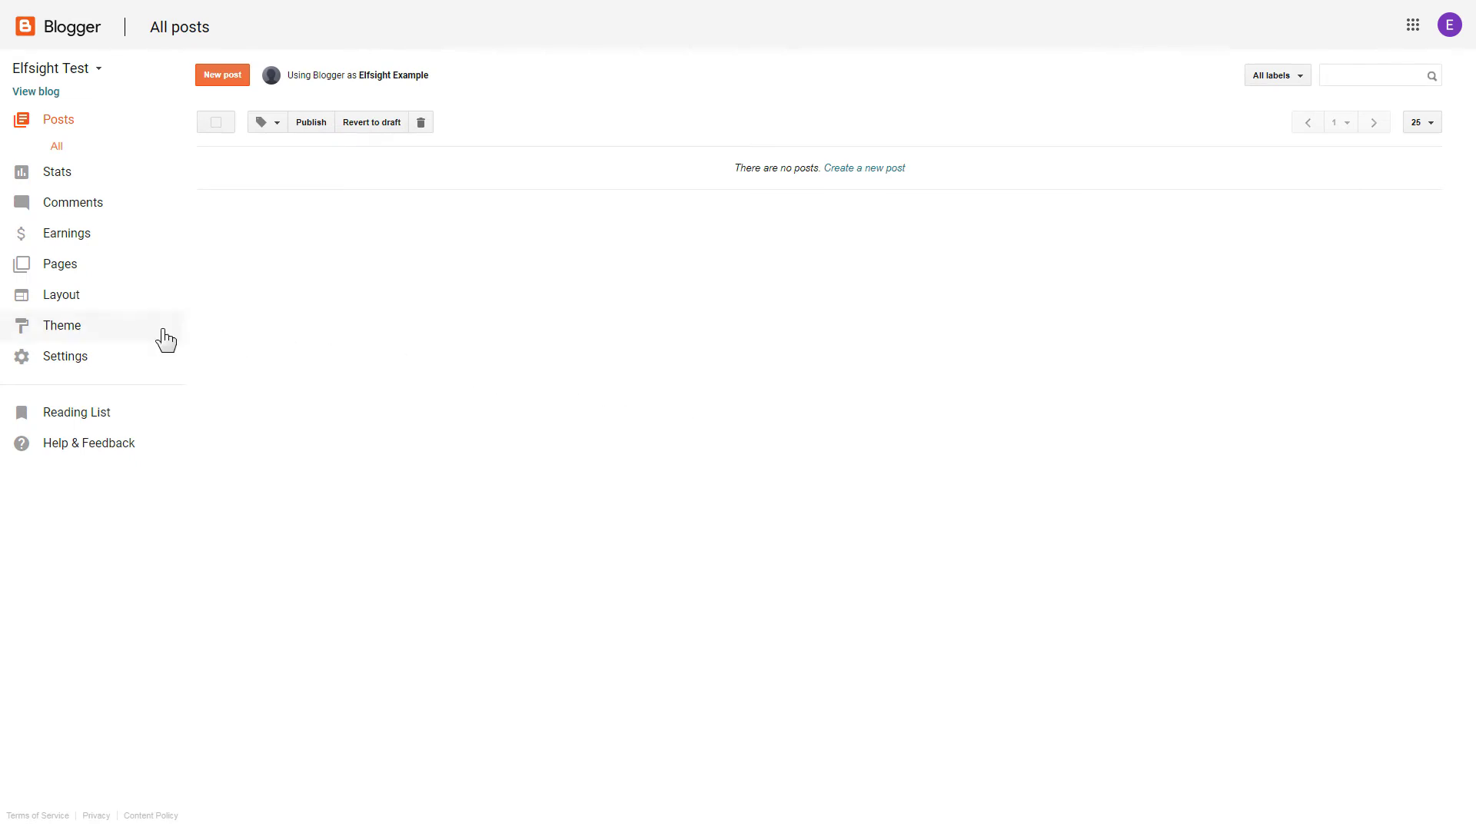
Go to the blog's Theme settings and show more options for My Theme
left_click(99, 327)
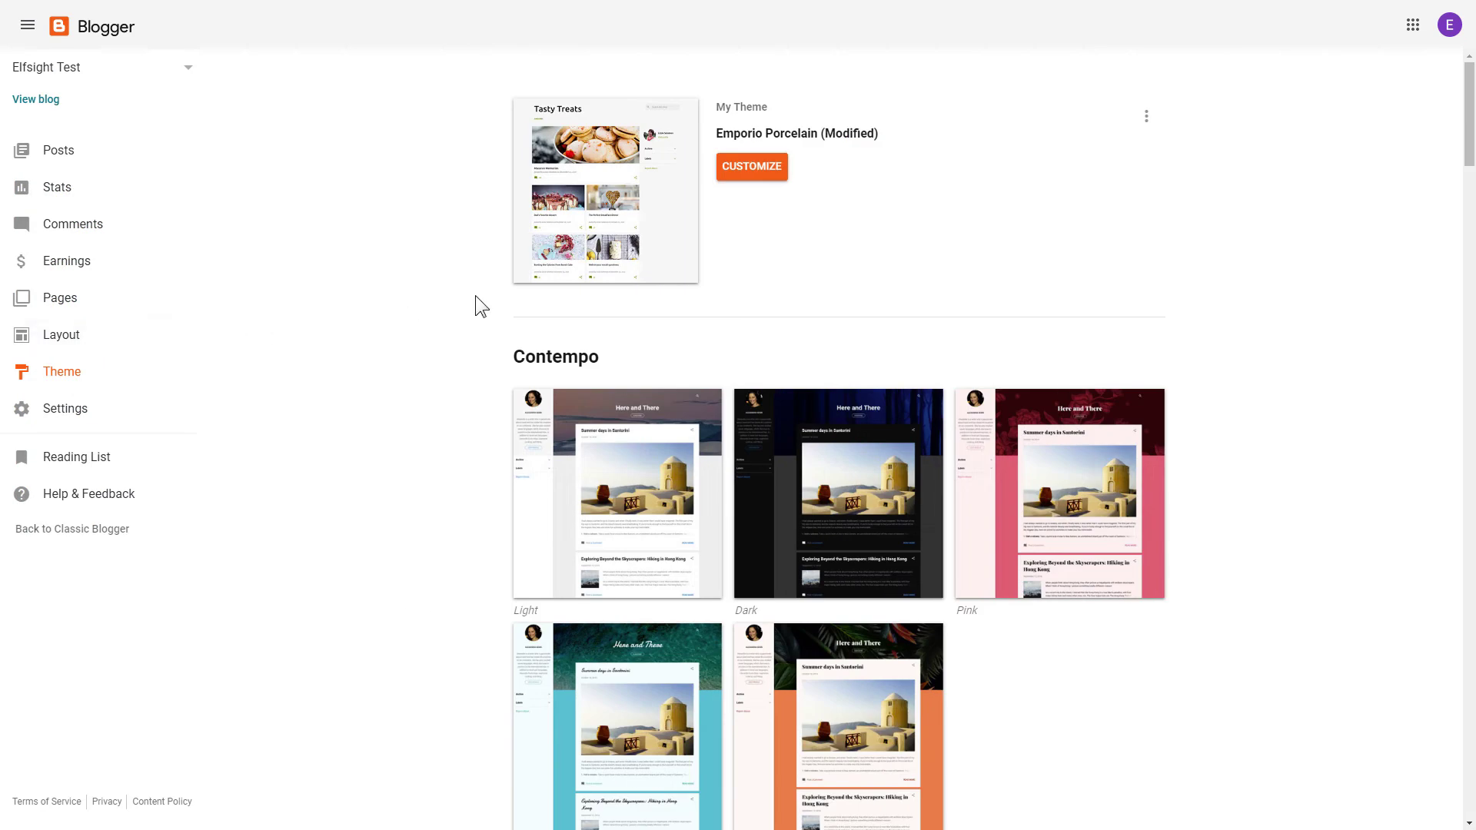
left_click(1146, 116)
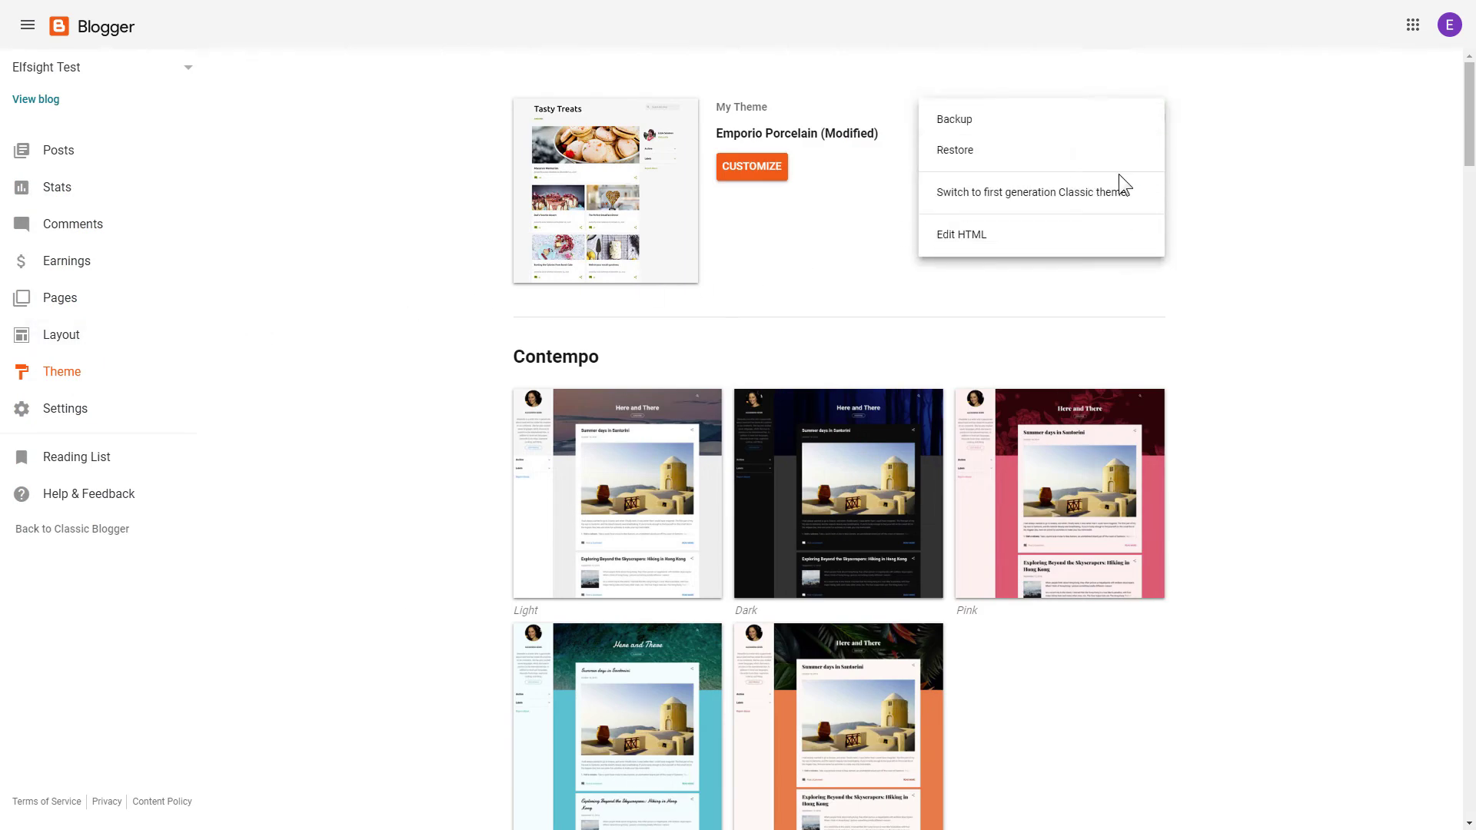
Paste the Elfsight embed code on a blank line after <div class='page'> and save the theme
left_click(1115, 243)
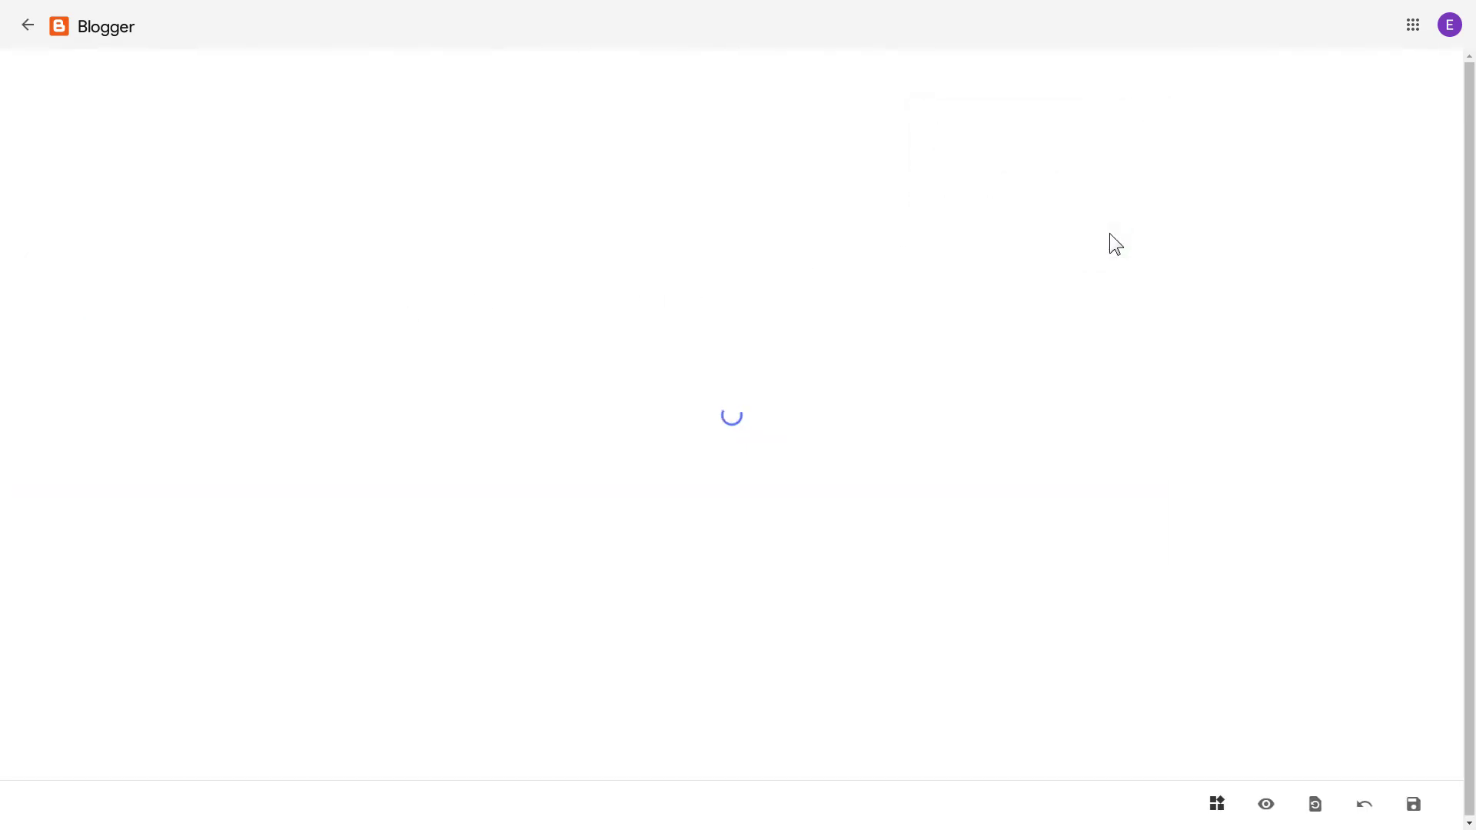
left_click_drag(1458, 89, 1461, 524)
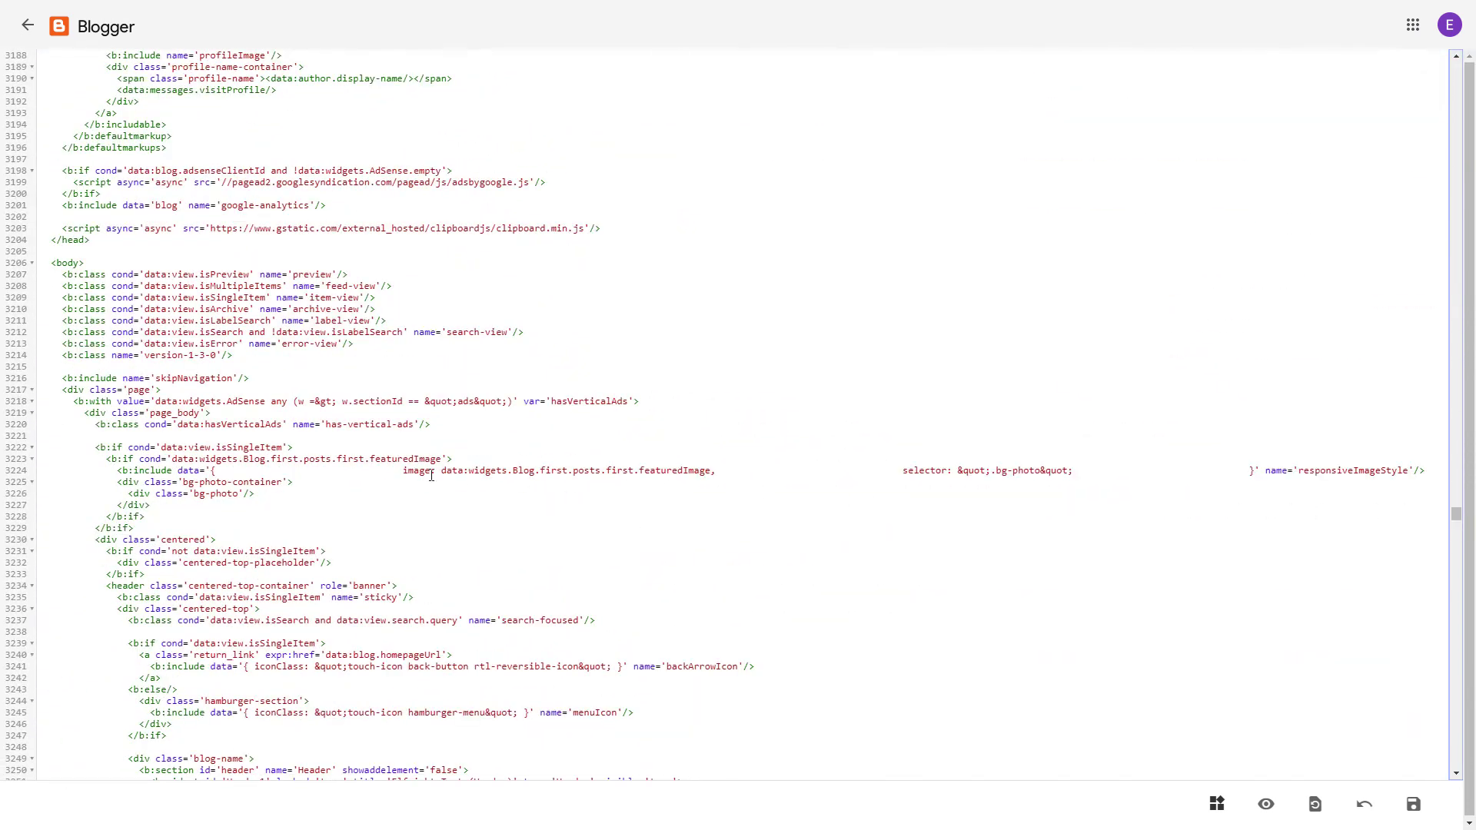
left_click(190, 389)
key("Return")
key("Return")
key("Return")
key("Up")
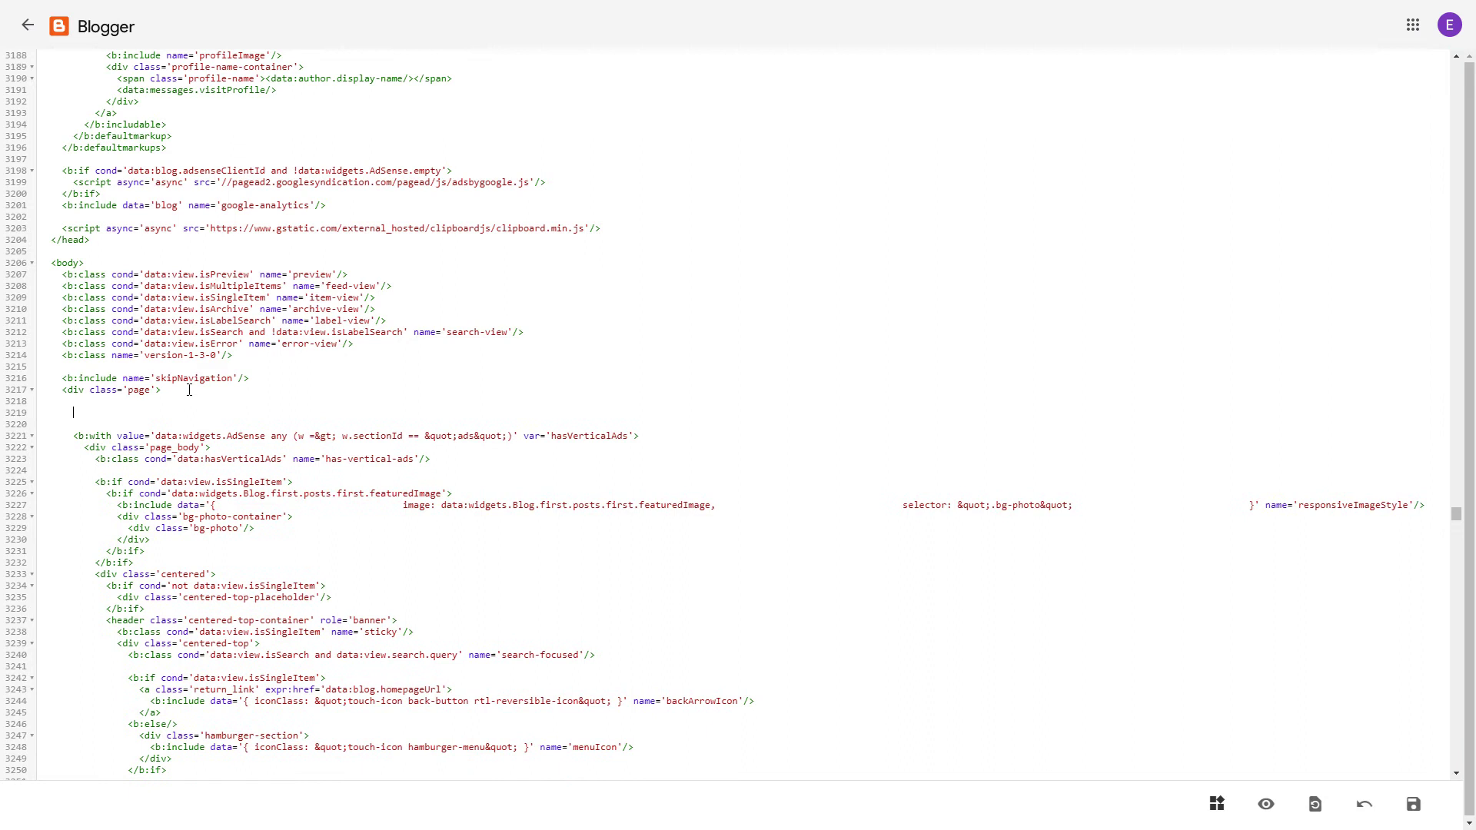
right_click(193, 410)
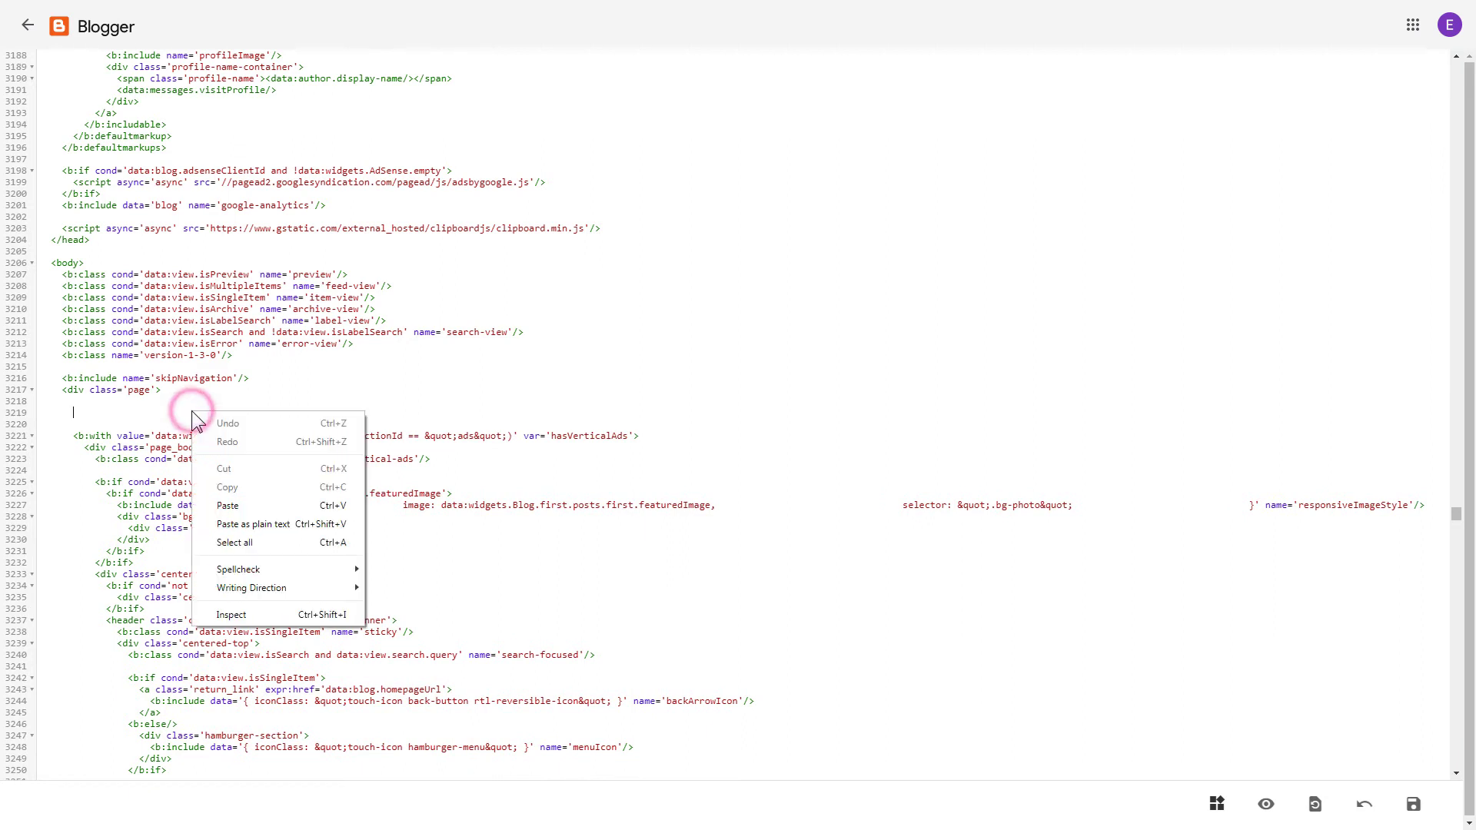
left_click(277, 504)
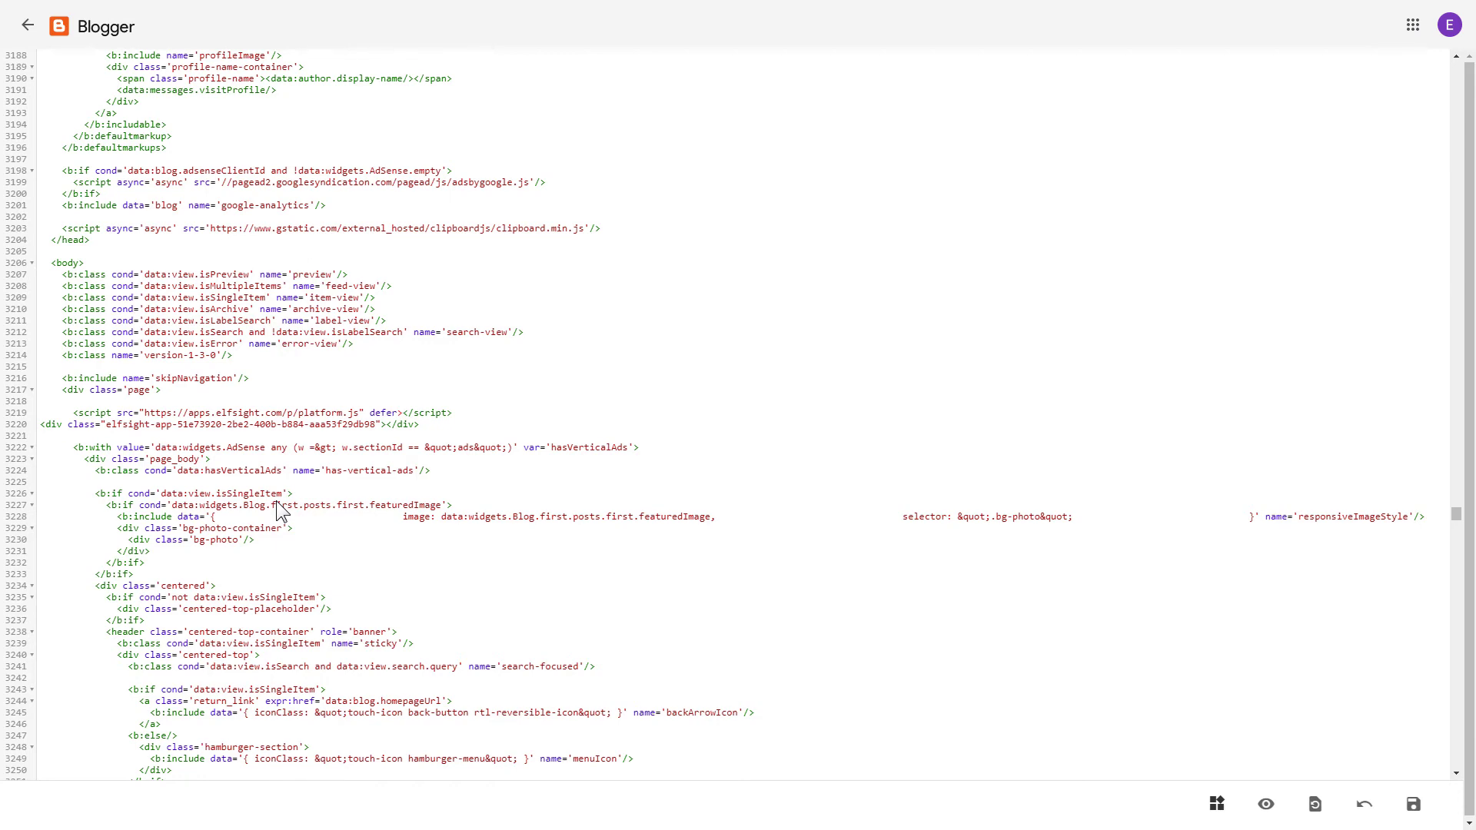
left_click(1414, 806)
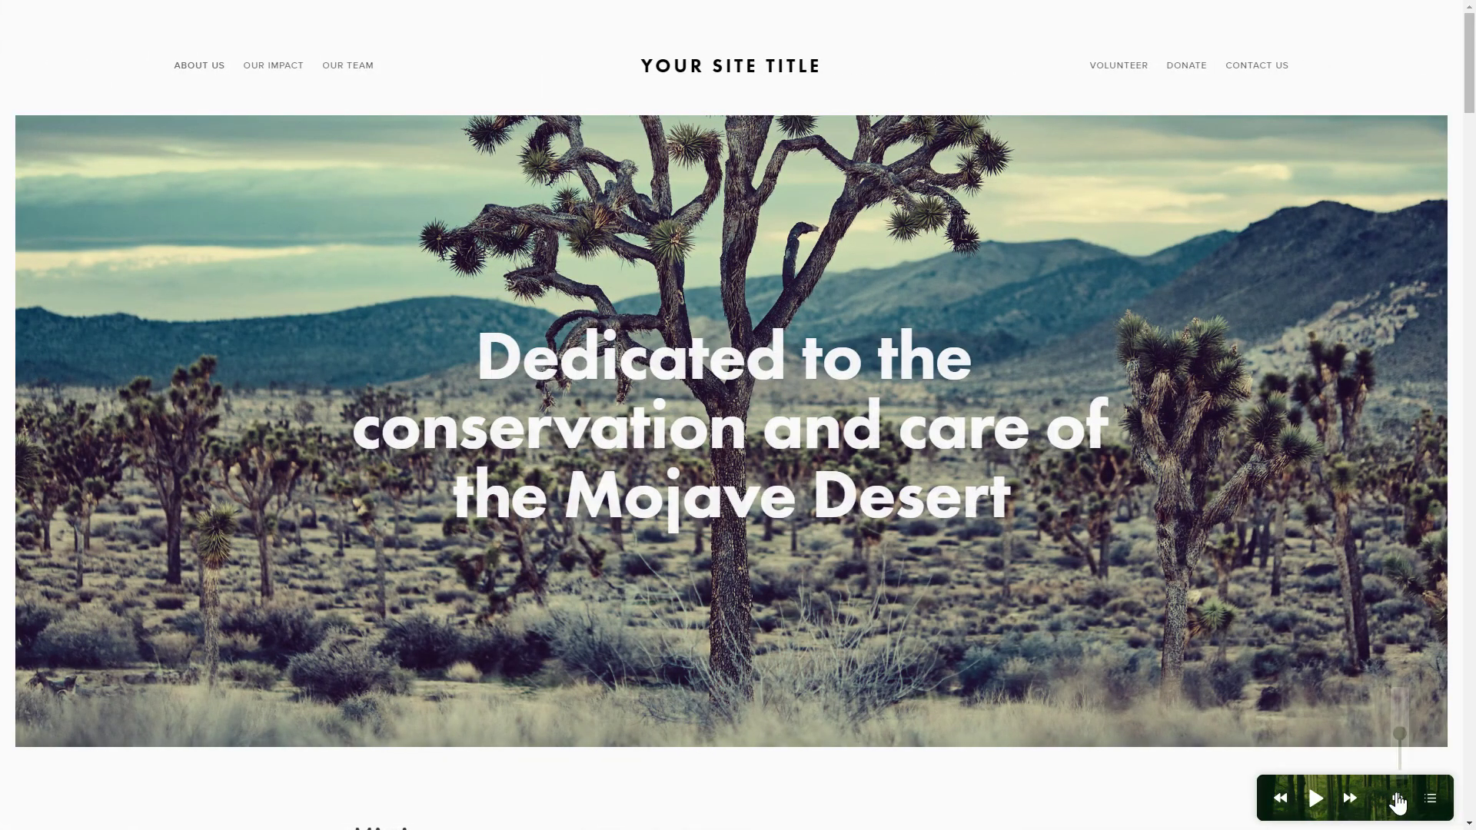
Open the floating player's playlist on the live blog and play the Forest track
left_click(1429, 798)
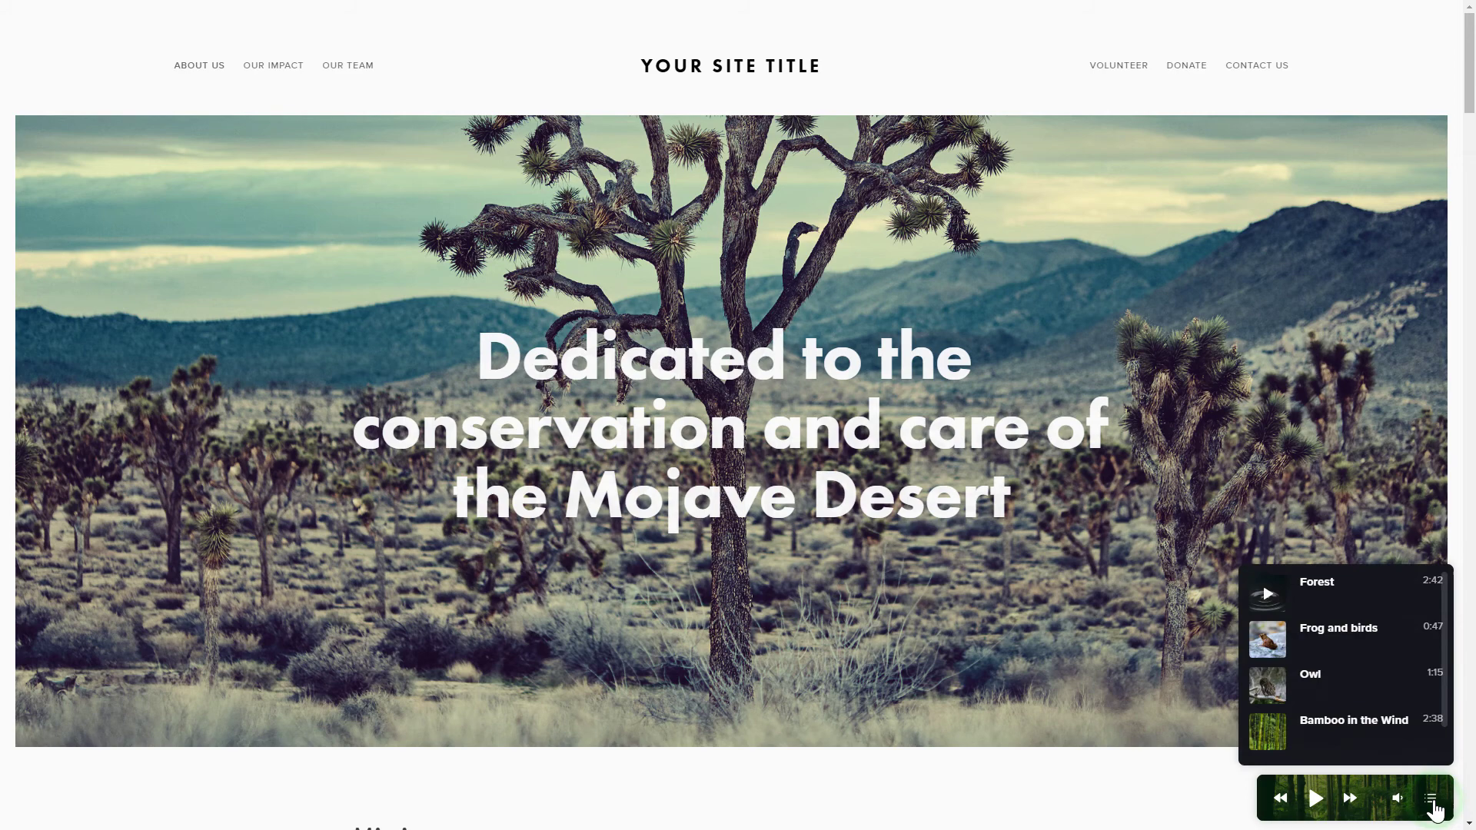
left_click(1314, 798)
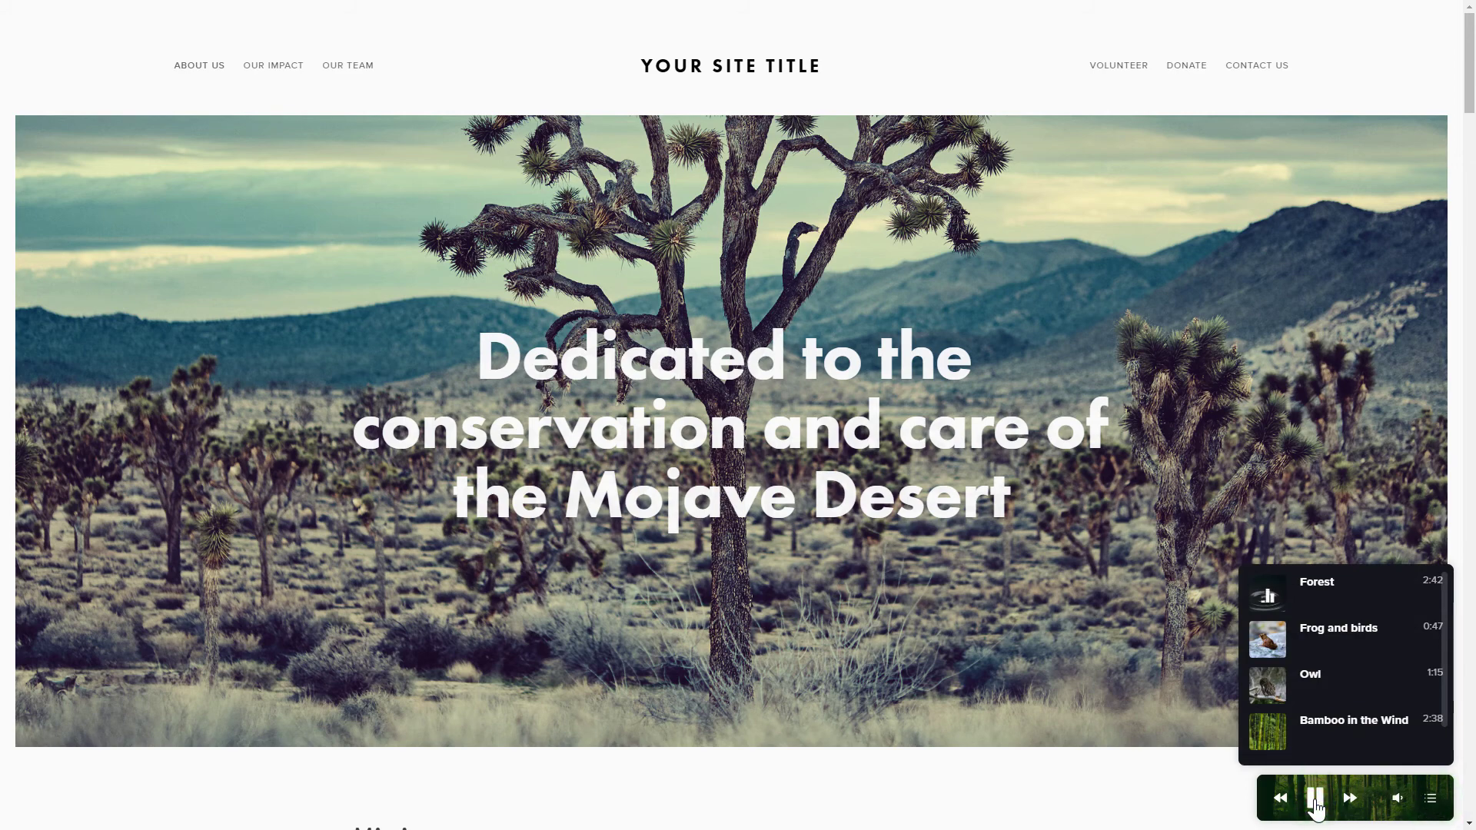